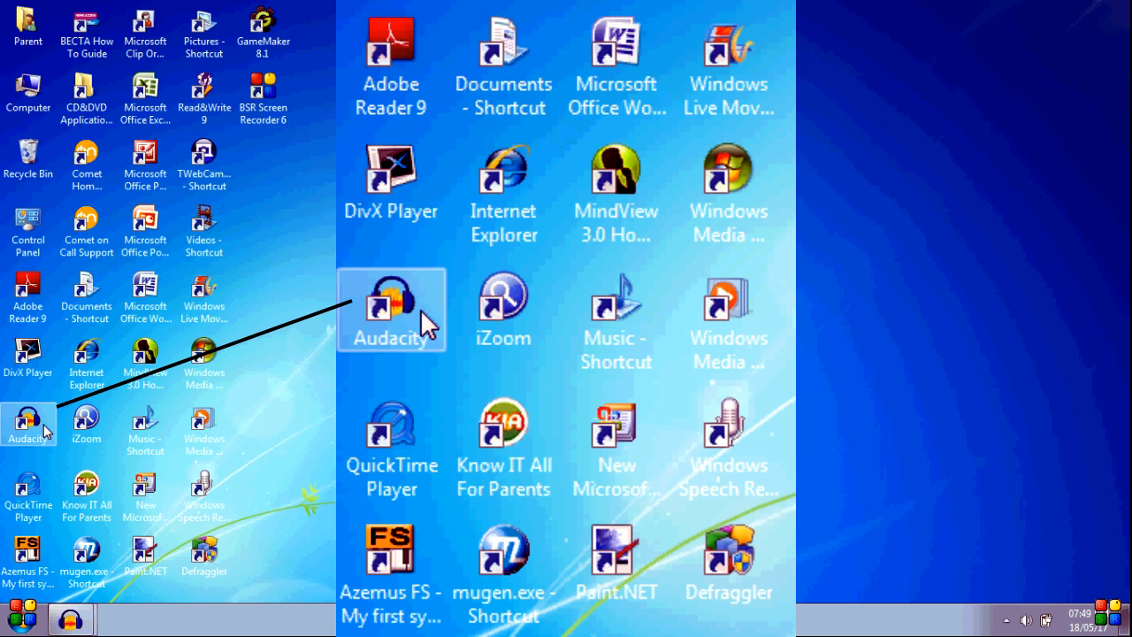
# Step: Open Audacity and play the voice recording from just before the speech, at about 3.1 s
pyautogui.doubleClick(29, 425)
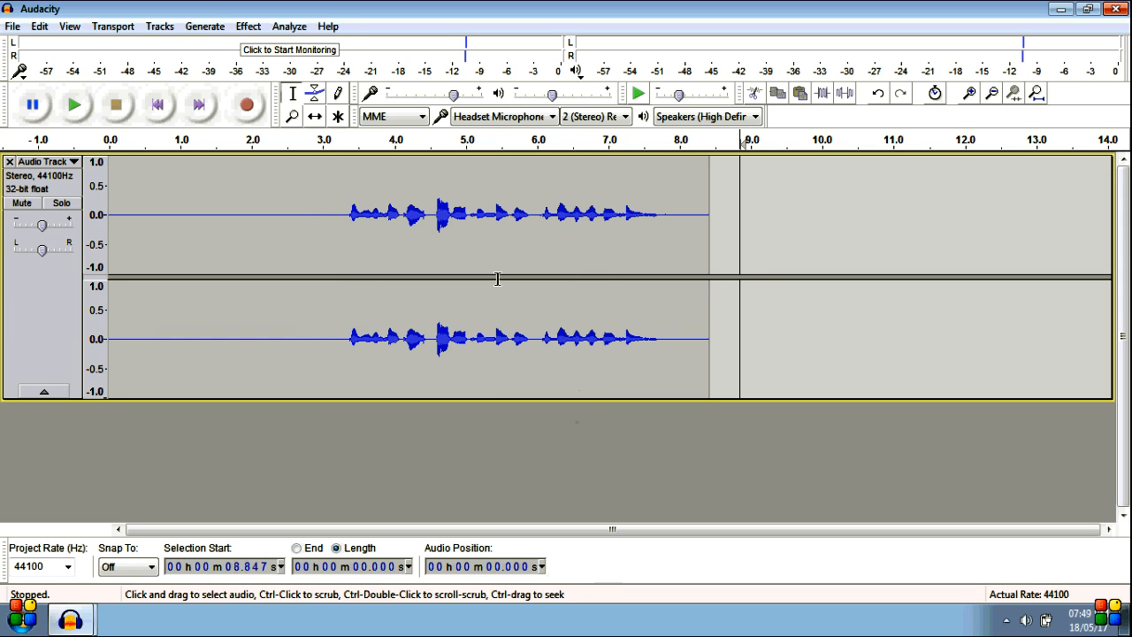
pyautogui.click(332, 226)
pyautogui.press('space')
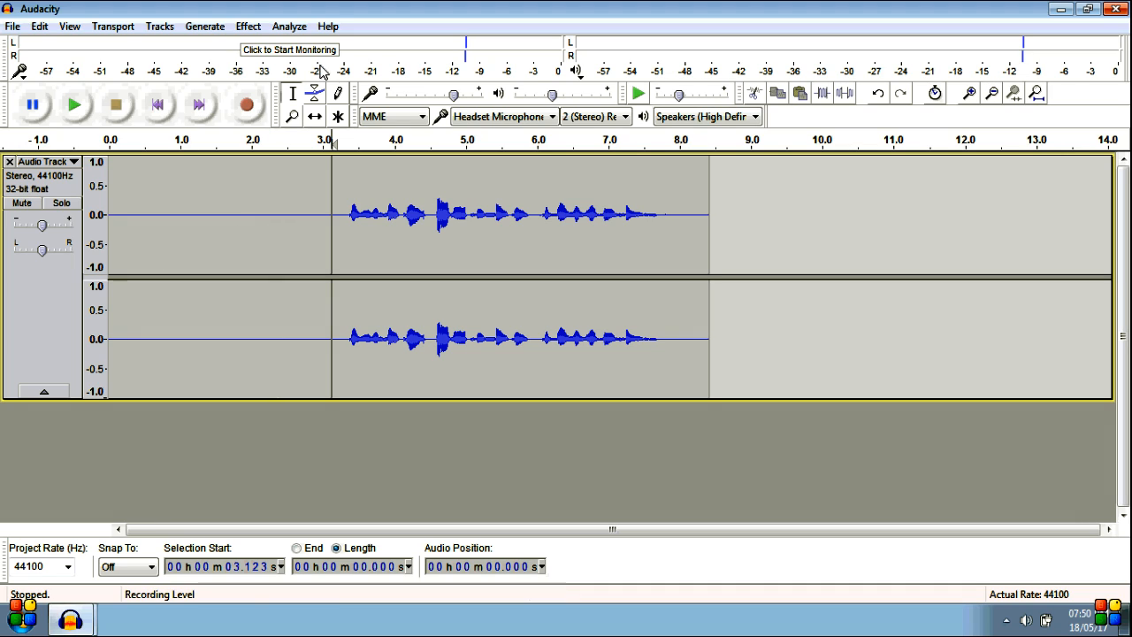
# Step: Amplify the entire voice track by 7.5 dB without allowing clipping
pyautogui.doubleClick(317, 221)
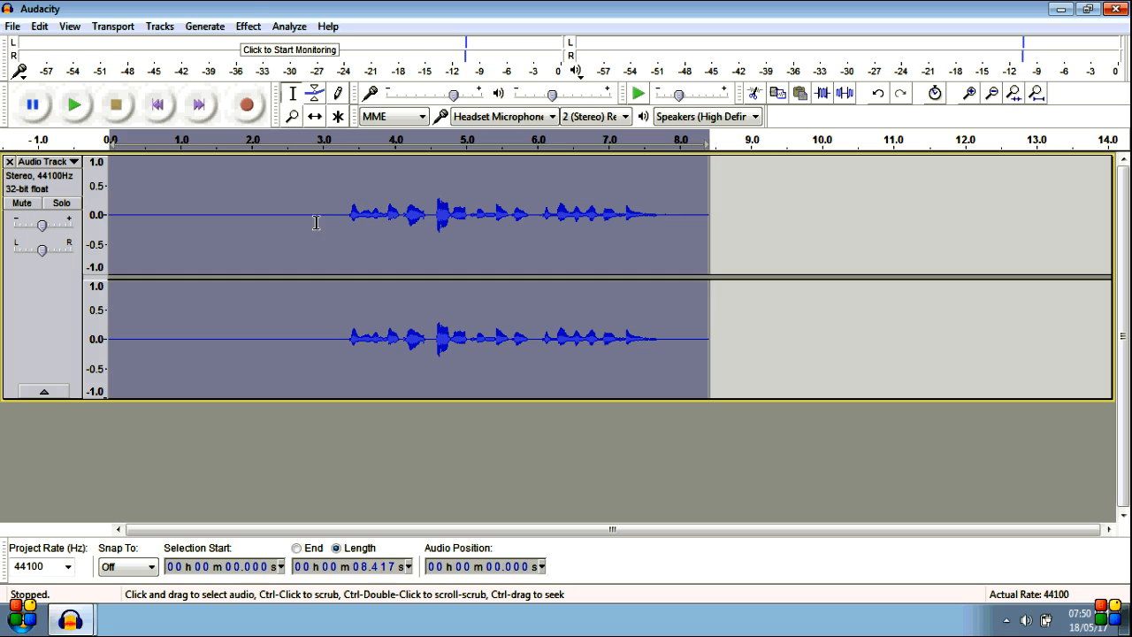
pyautogui.click(247, 26)
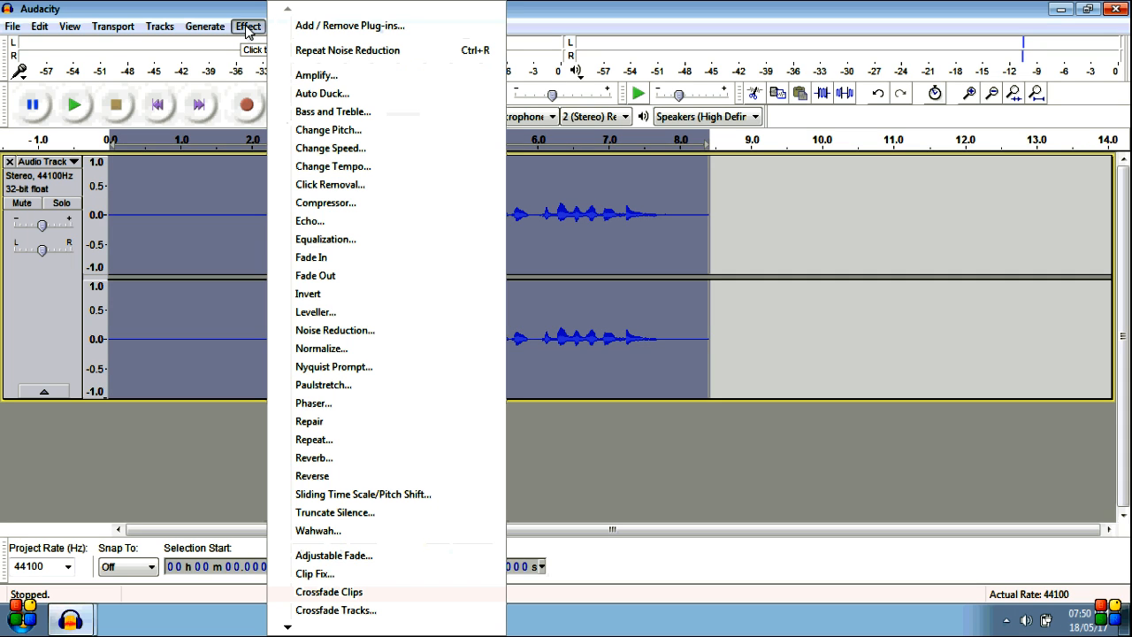
pyautogui.click(307, 76)
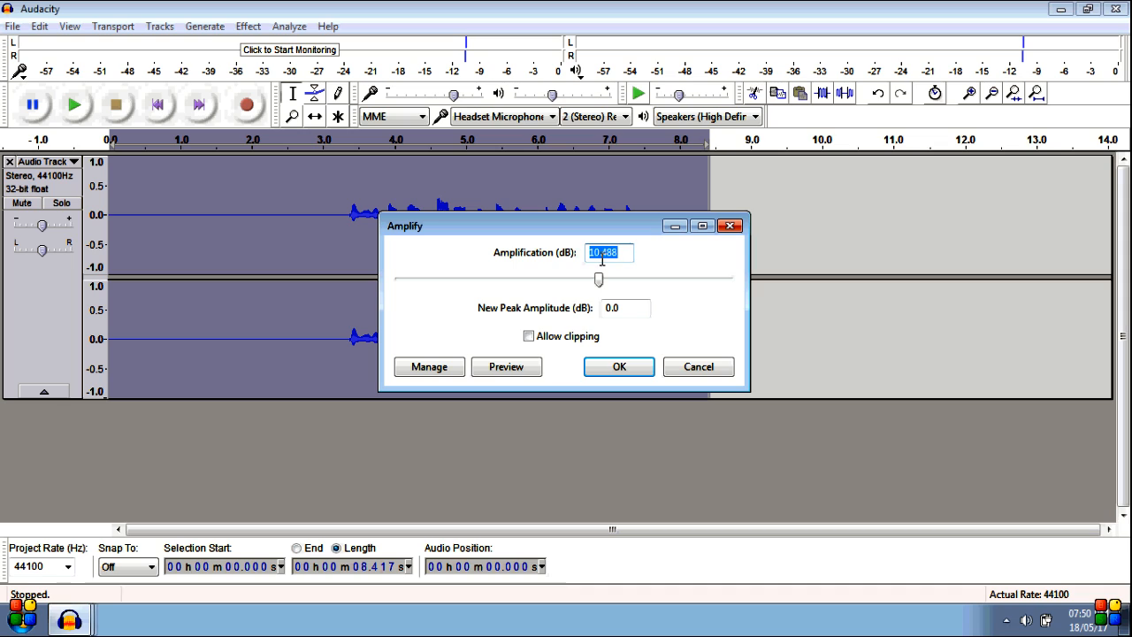
pyautogui.moveTo(599, 283); pyautogui.dragTo(589, 283)
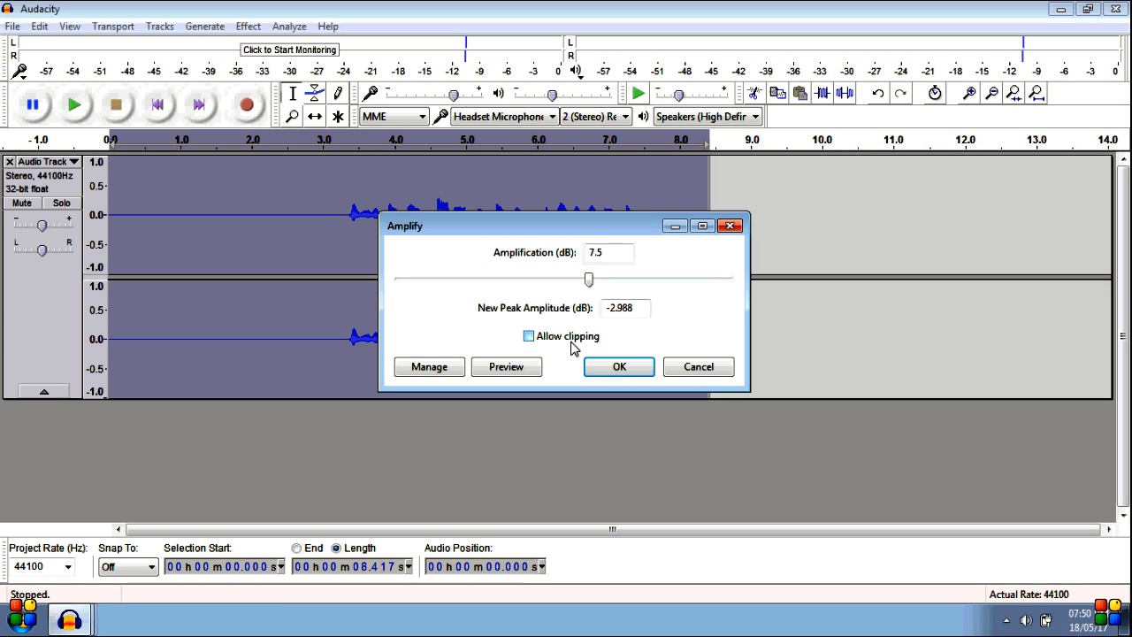
pyautogui.click(619, 367)
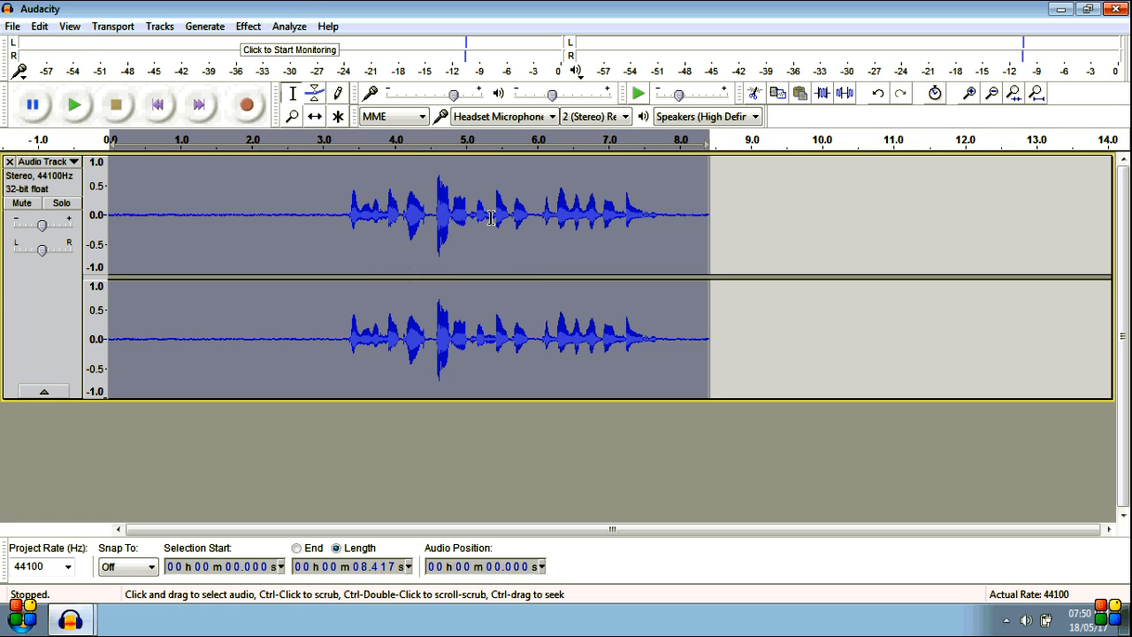
# Step: Play the quiet section between about 1.2 s and 2.3 s to listen for background noise
pyautogui.click(1016, 96)
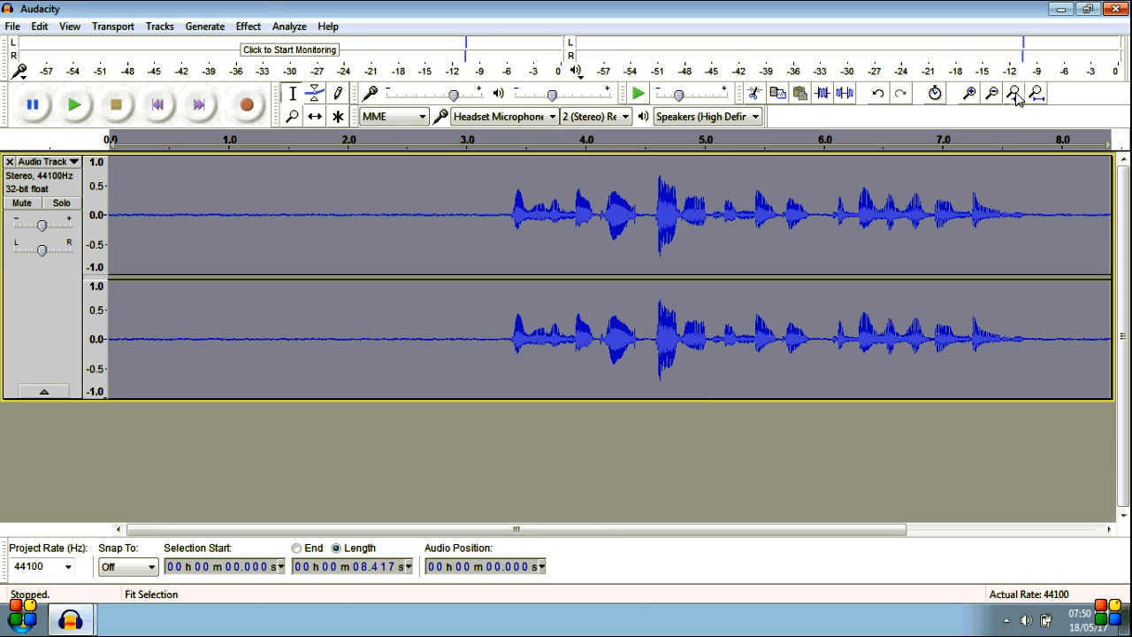
pyautogui.click(295, 227)
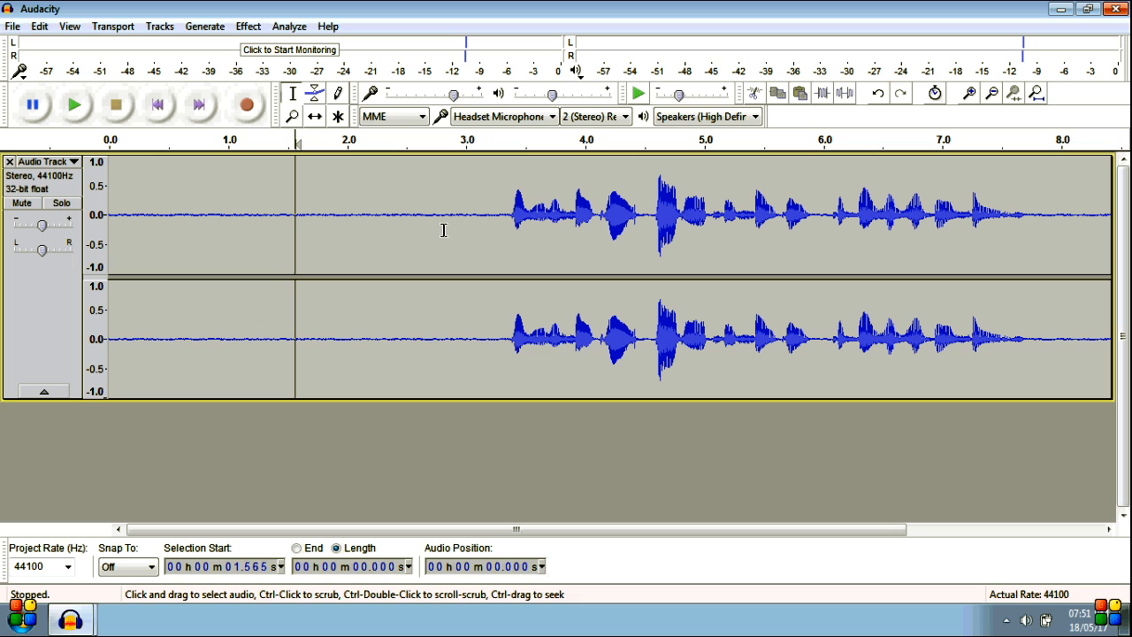
pyautogui.click(257, 215)
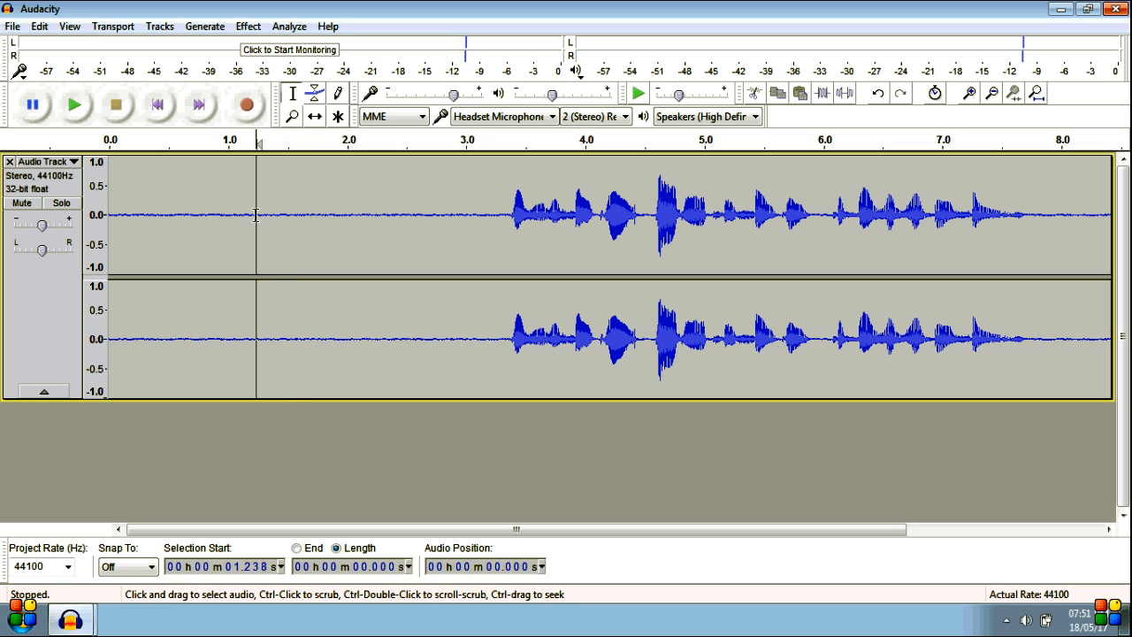
pyautogui.keyDown('shift'); pyautogui.click(379, 225); pyautogui.keyUp('shift')
pyautogui.press('space')
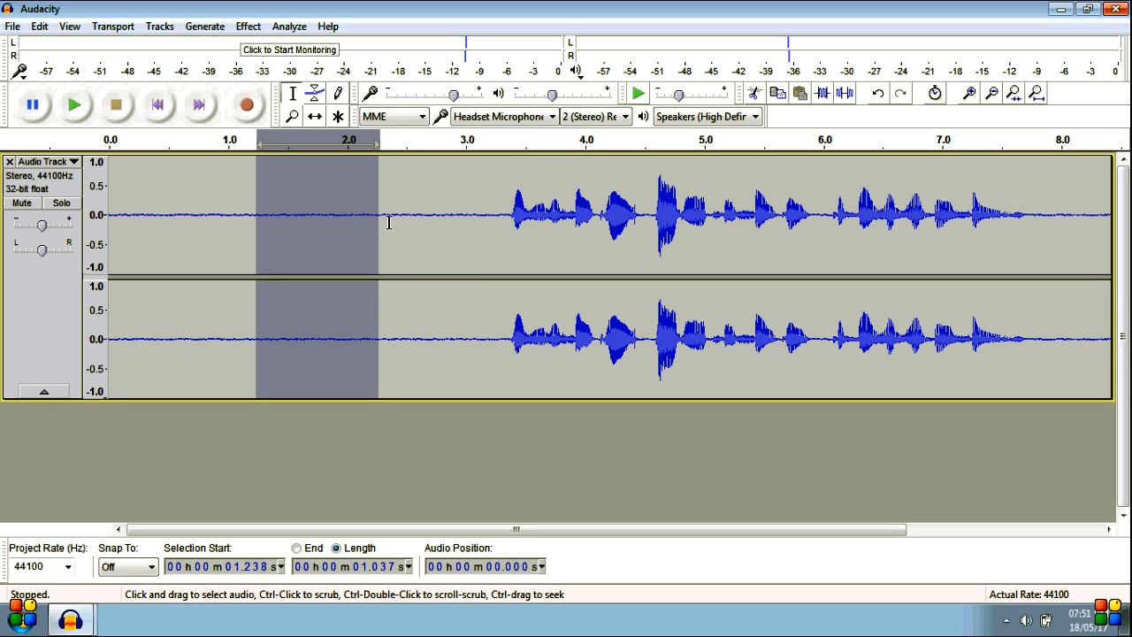
# Step: Capture a noise profile from the quiet section before the speech, from about 0.6 s to 3.2 s
pyautogui.click(389, 223)
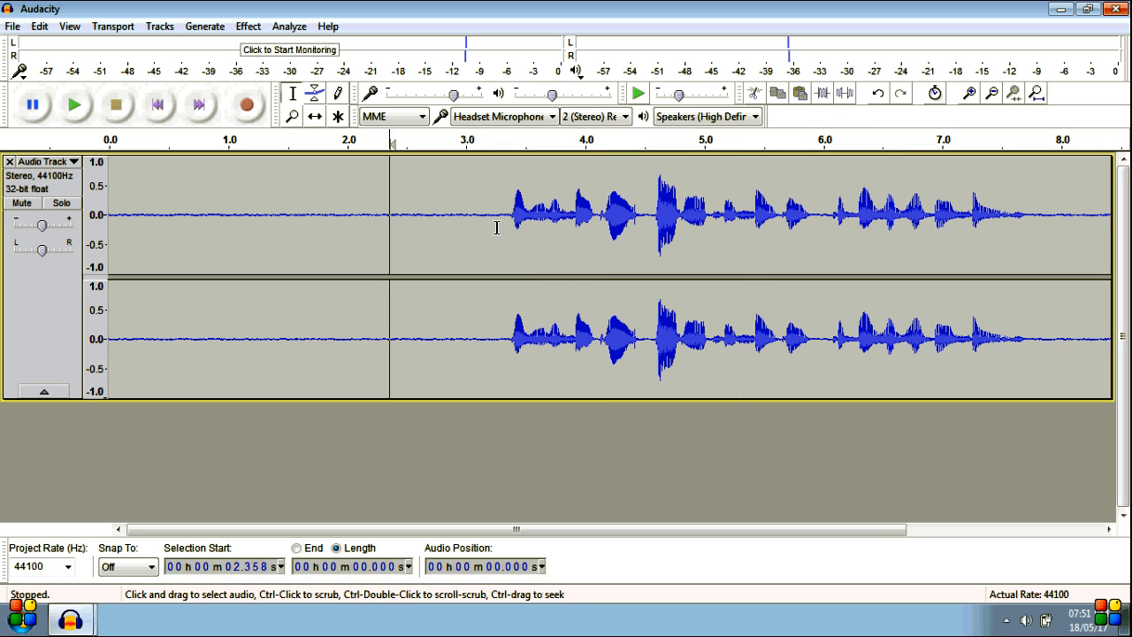
pyautogui.doubleClick(529, 197)
pyautogui.moveTo(489, 228); pyautogui.dragTo(183, 225)
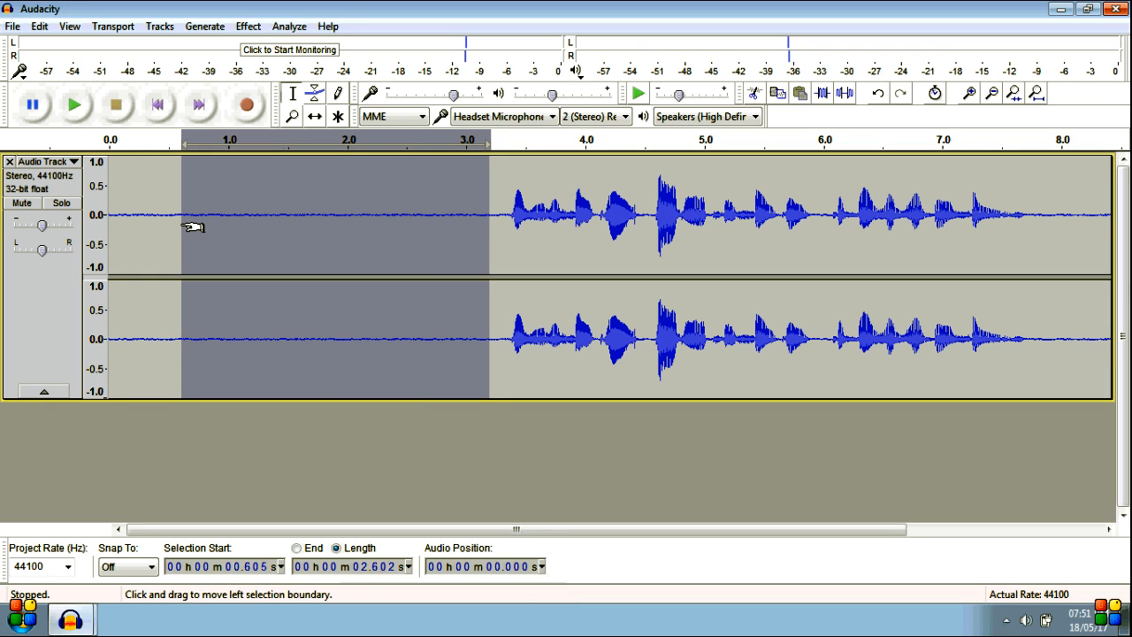
pyautogui.click(246, 28)
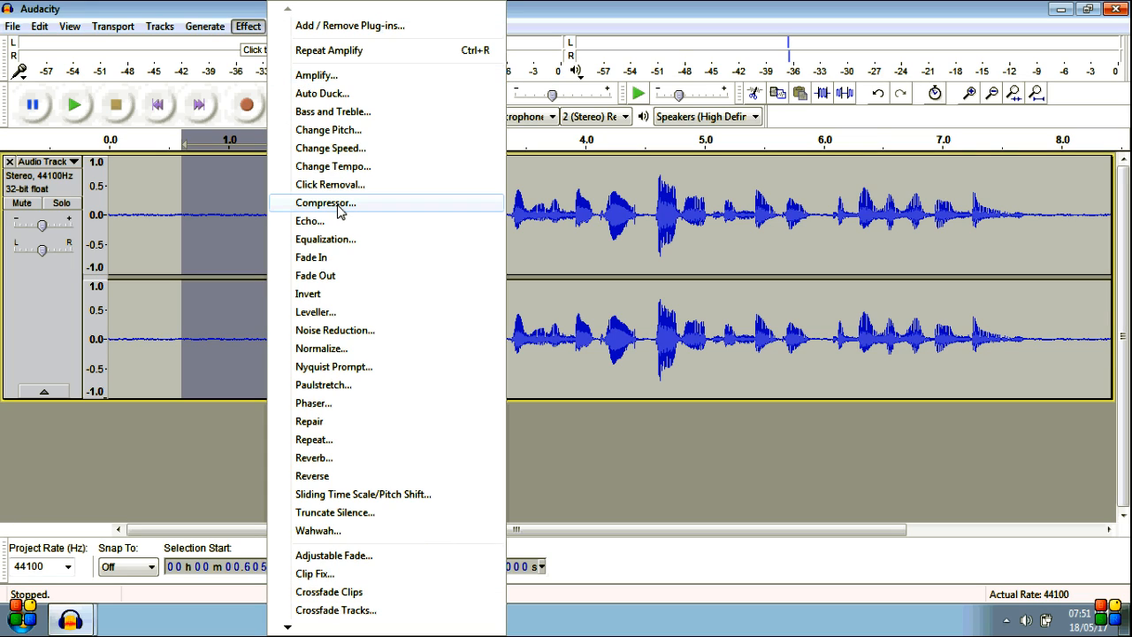
pyautogui.click(360, 333)
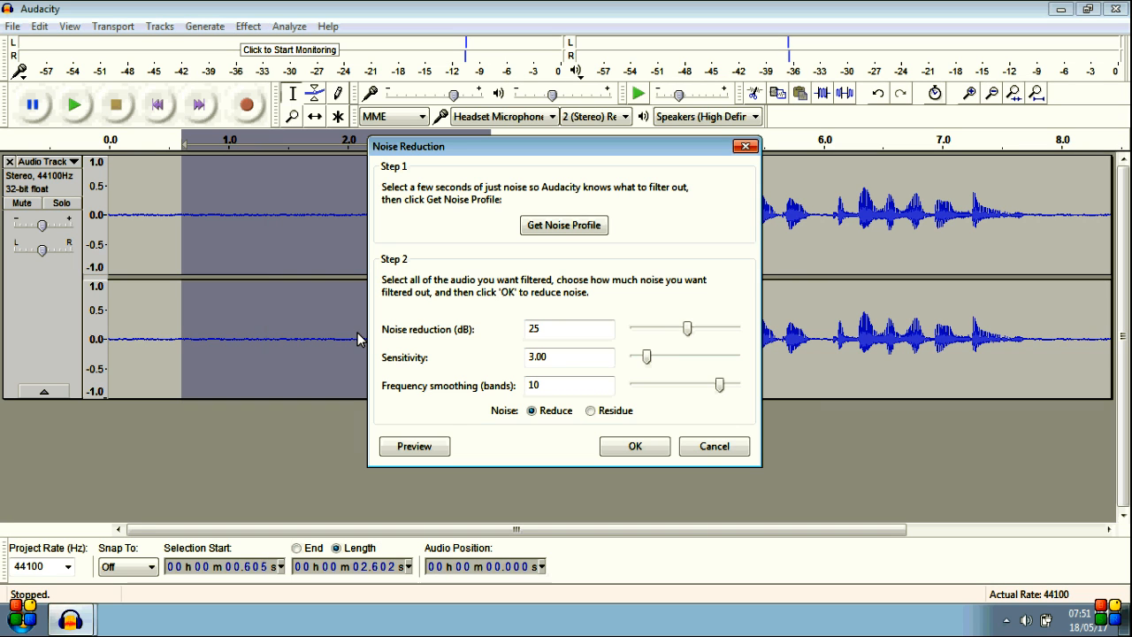
pyautogui.click(569, 224)
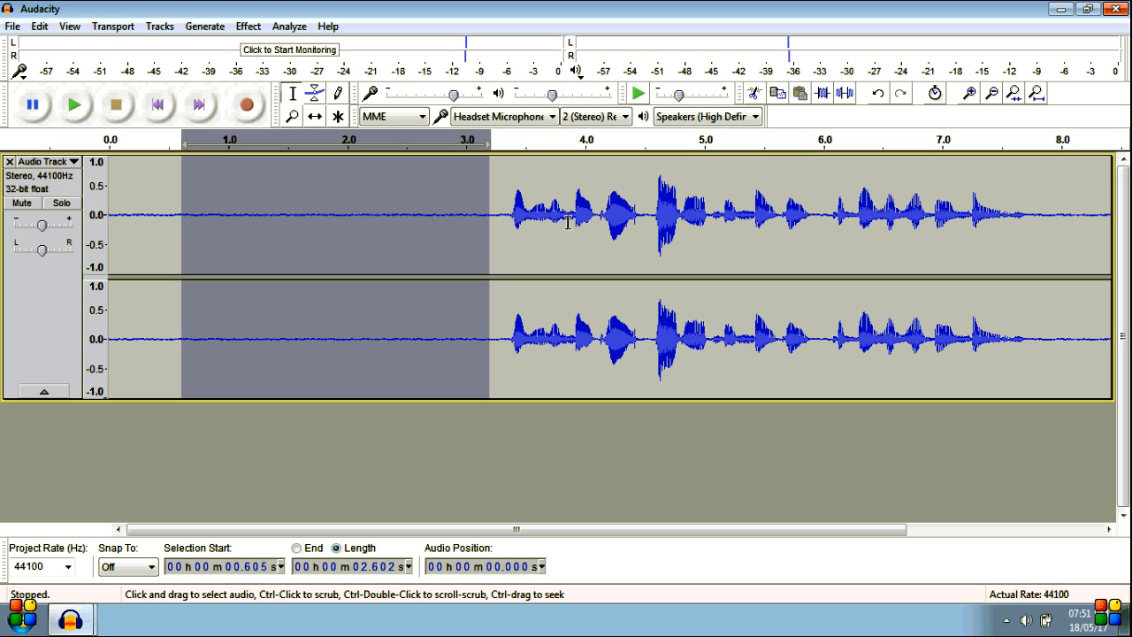
# Step: Apply Noise Reduction to the entire track with 30 dB reduction, sensitivity 3.00 and frequency smoothing of 10 bands
pyautogui.click(389, 235)
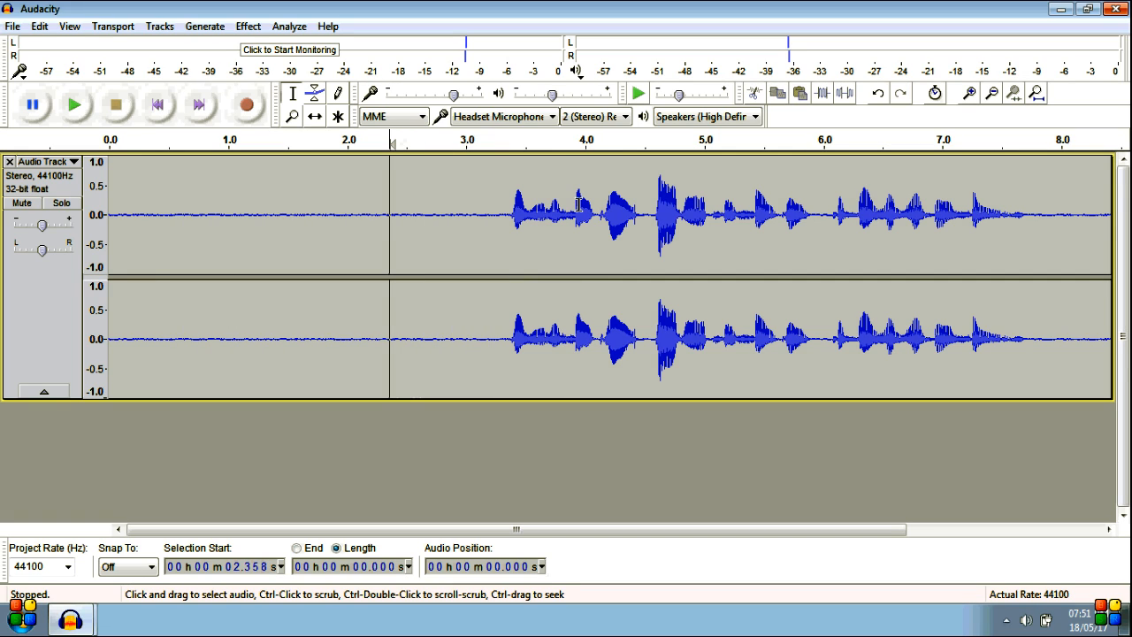
pyautogui.doubleClick(523, 240)
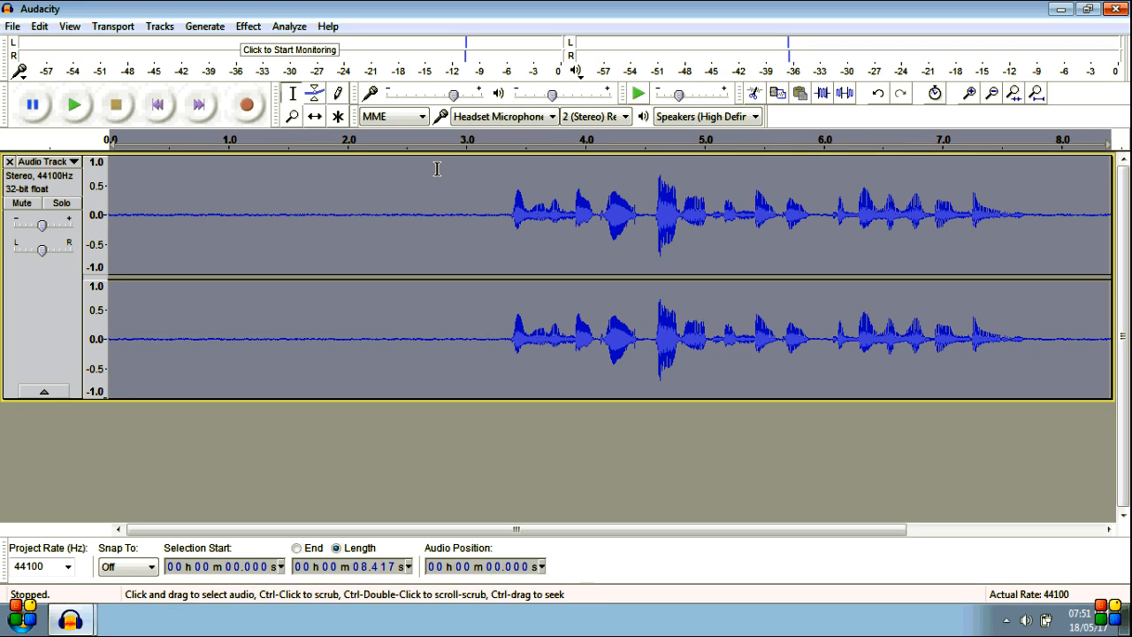
pyautogui.click(253, 27)
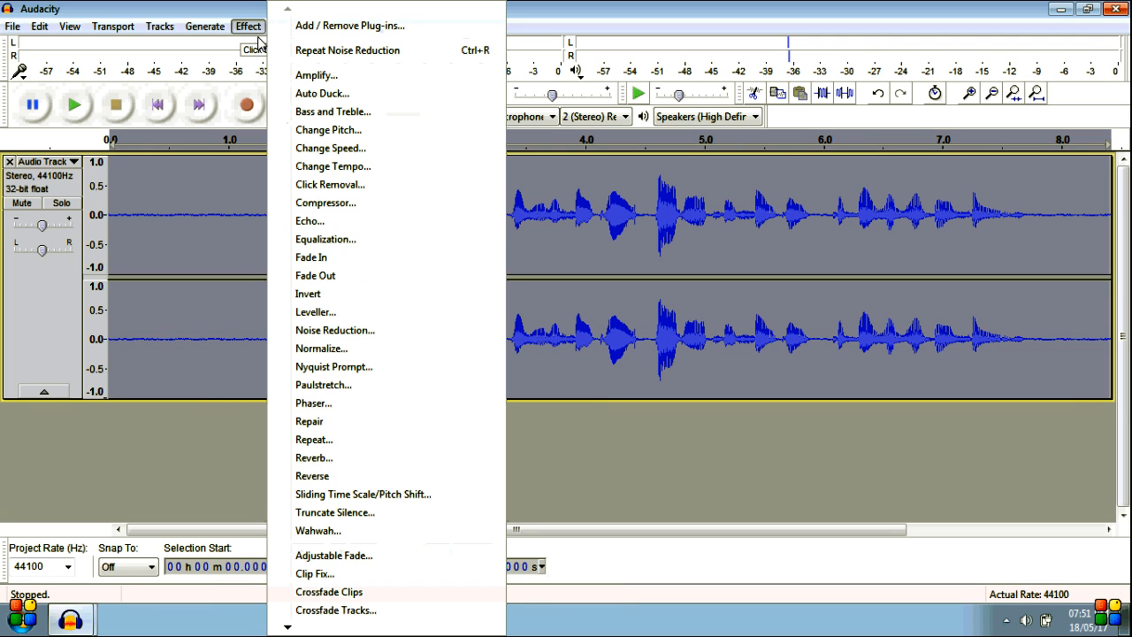
pyautogui.click(337, 334)
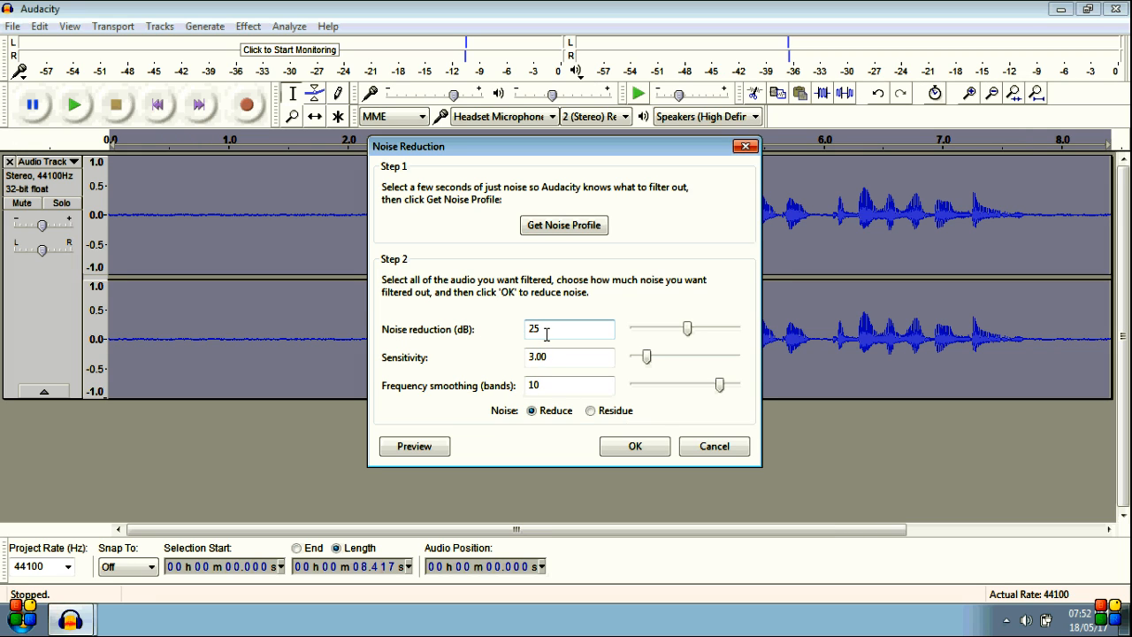
pyautogui.moveTo(687, 329); pyautogui.dragTo(698, 332)
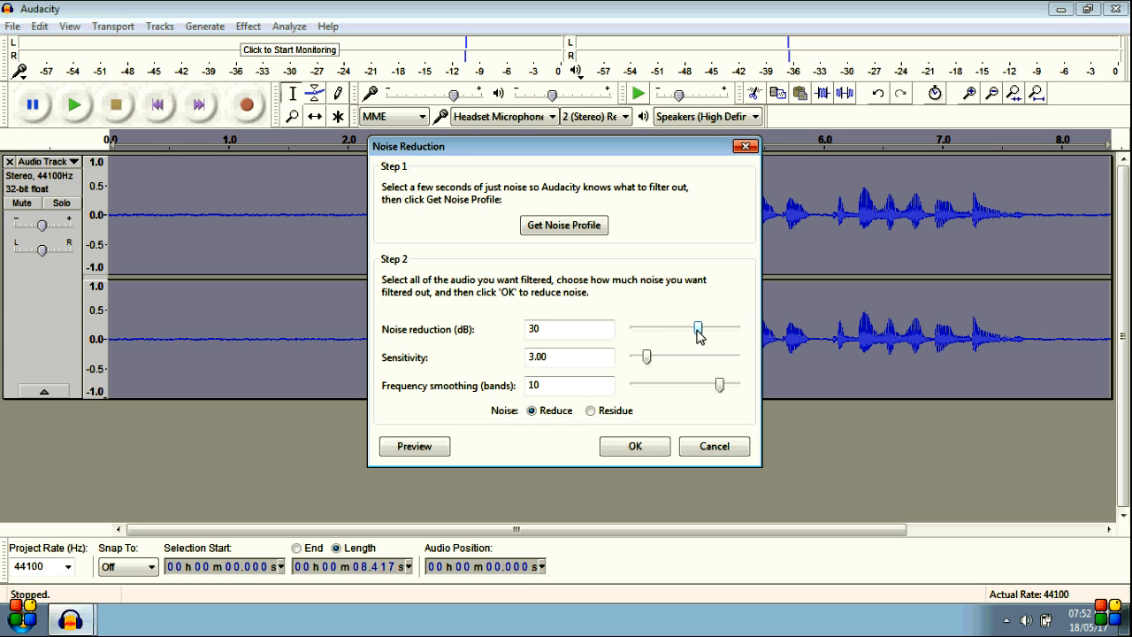
pyautogui.click(546, 334)
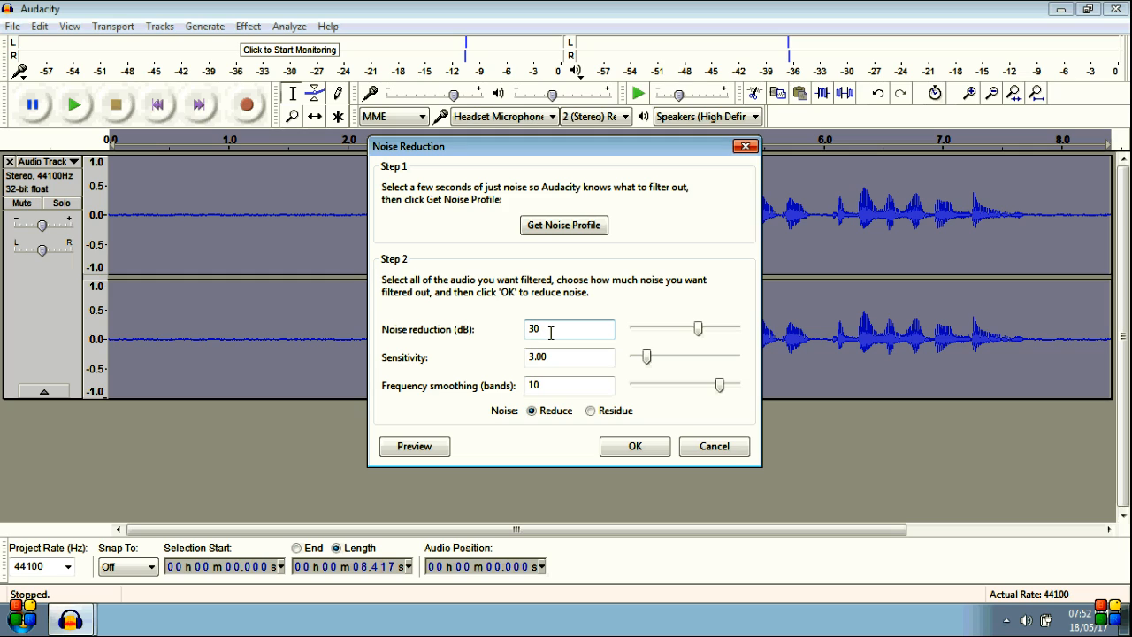
pyautogui.click(529, 356)
pyautogui.moveTo(647, 361); pyautogui.dragTo(647, 357)
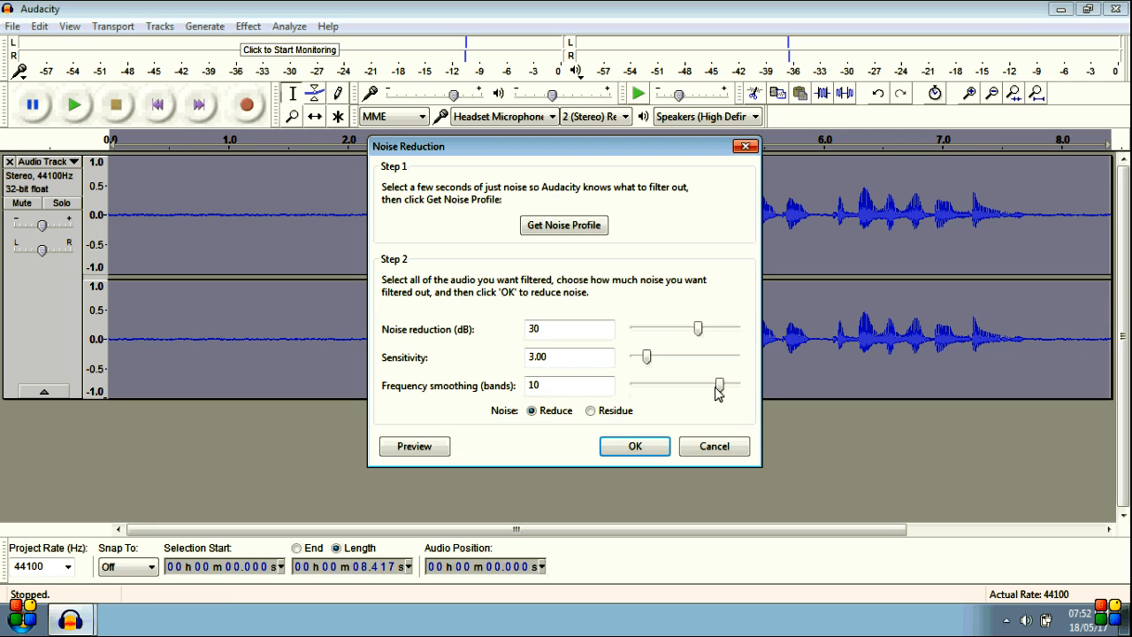
pyautogui.click(634, 447)
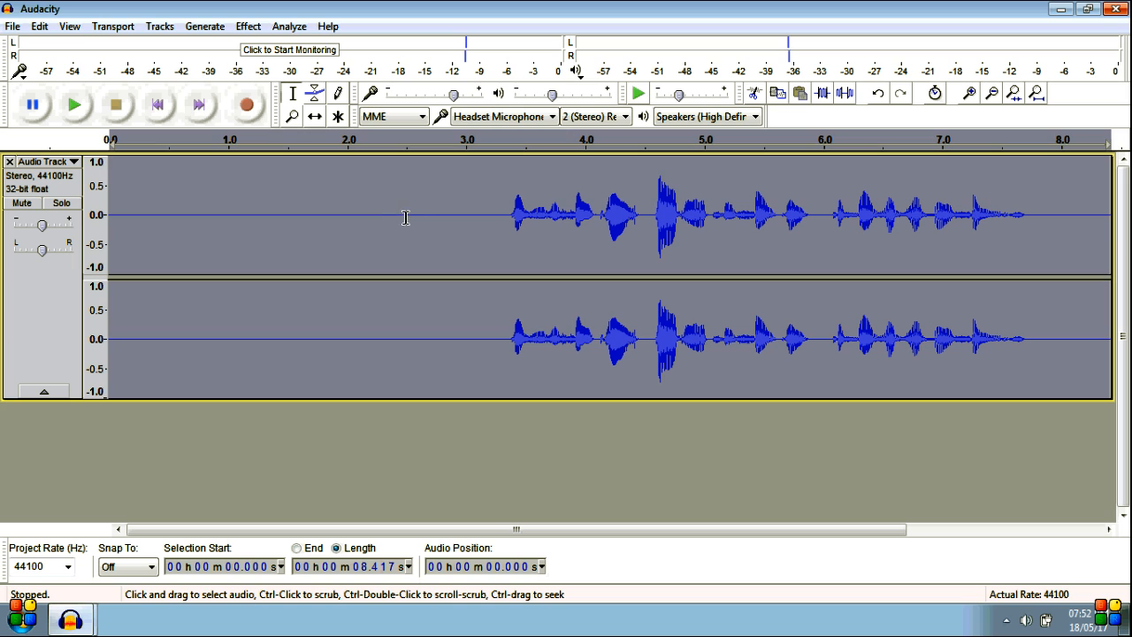
# Step: Play back the noise-reduced track from about 3.3 s to check the speech
pyautogui.click(499, 224)
pyautogui.press('space')
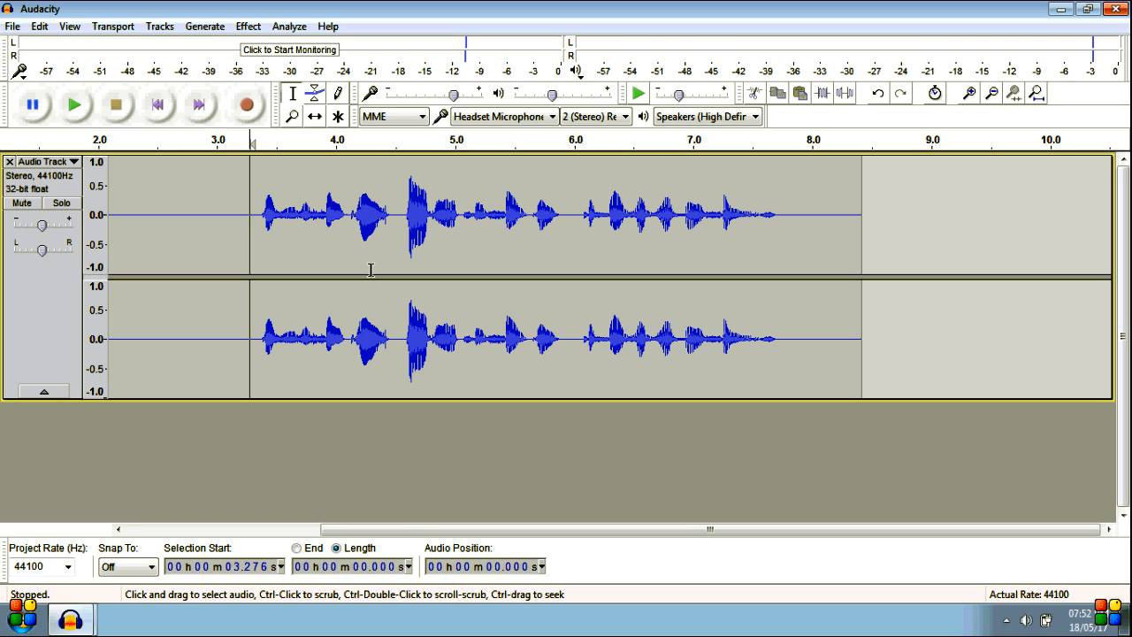
pyautogui.moveTo(409, 529); pyautogui.dragTo(362, 531)
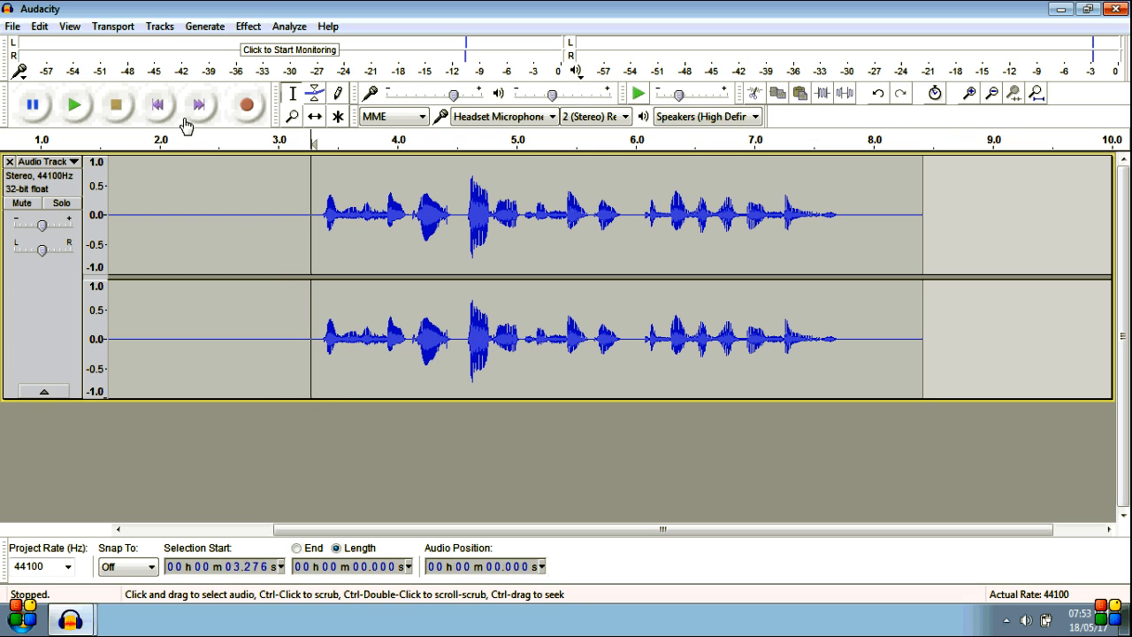
# Step: Normalize the entire track to a maximum amplitude of -1.0 dB, removing the DC offset
pyautogui.click(255, 26)
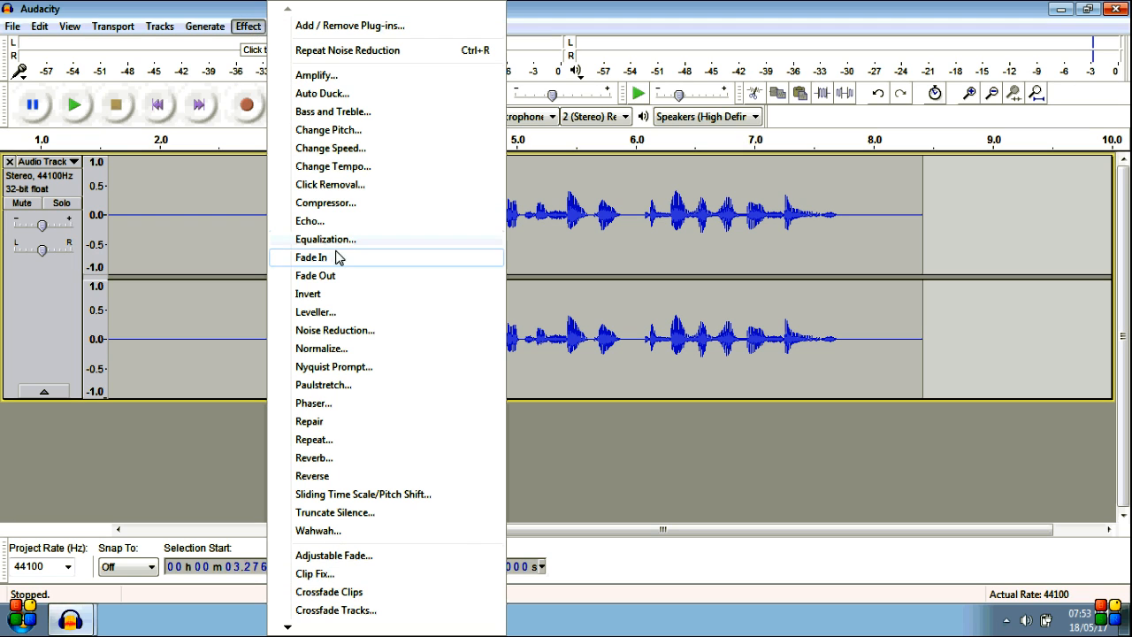
pyautogui.click(330, 352)
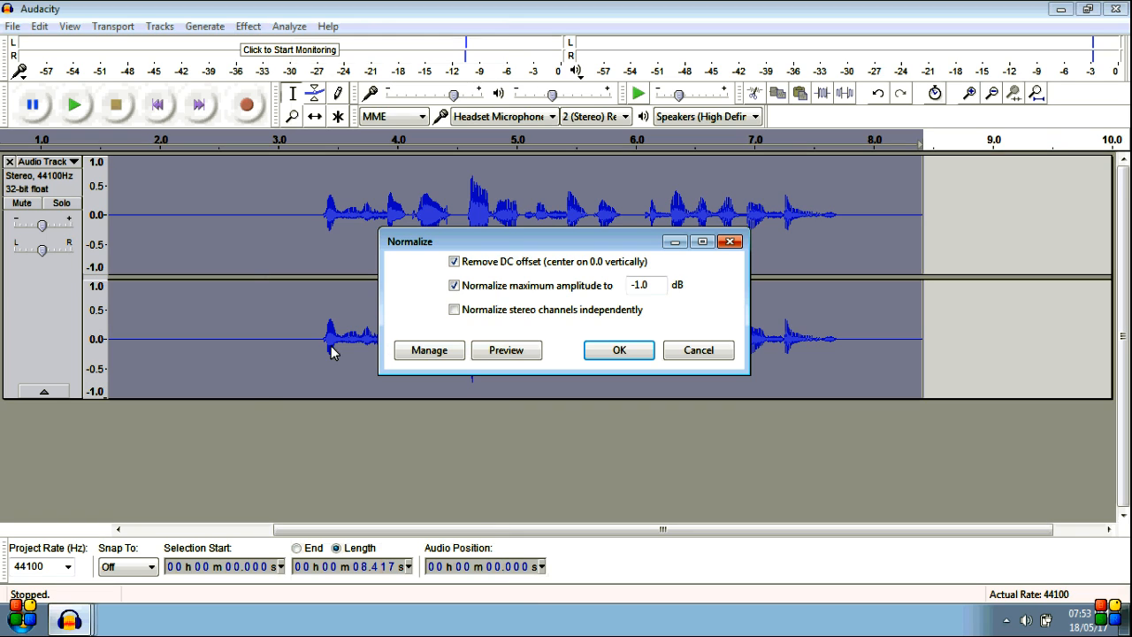
pyautogui.click(617, 350)
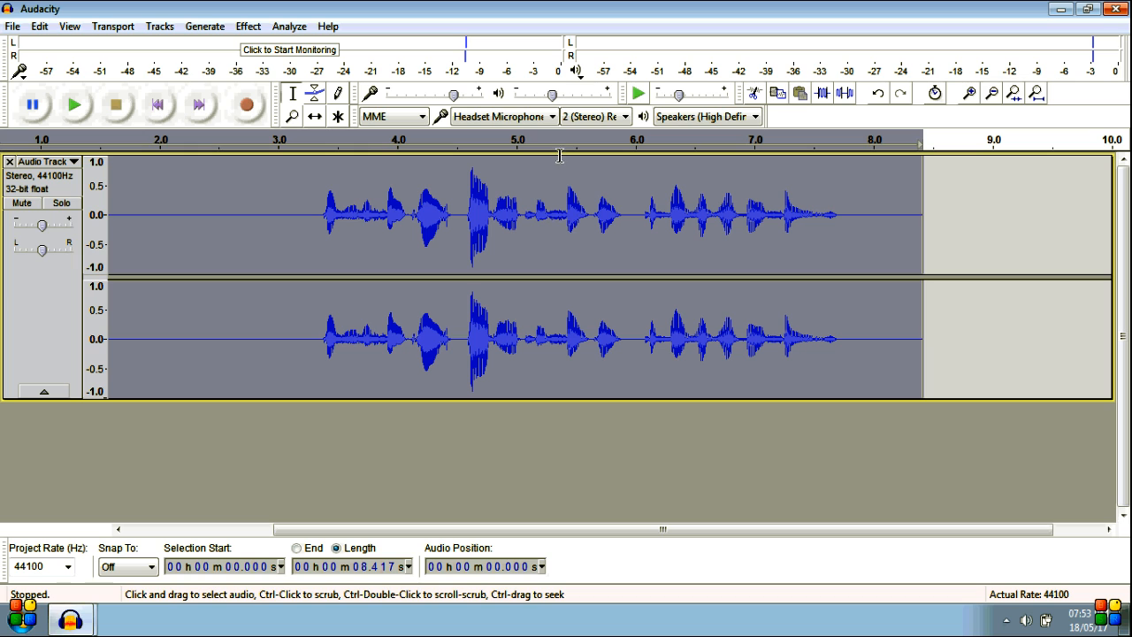
# Step: Apply a Low Pass Filter at 2192 Hz with 6 dB rolloff to the entire track and compare it with the unfiltered waveform
pyautogui.hscroll(-2, 309, 223)
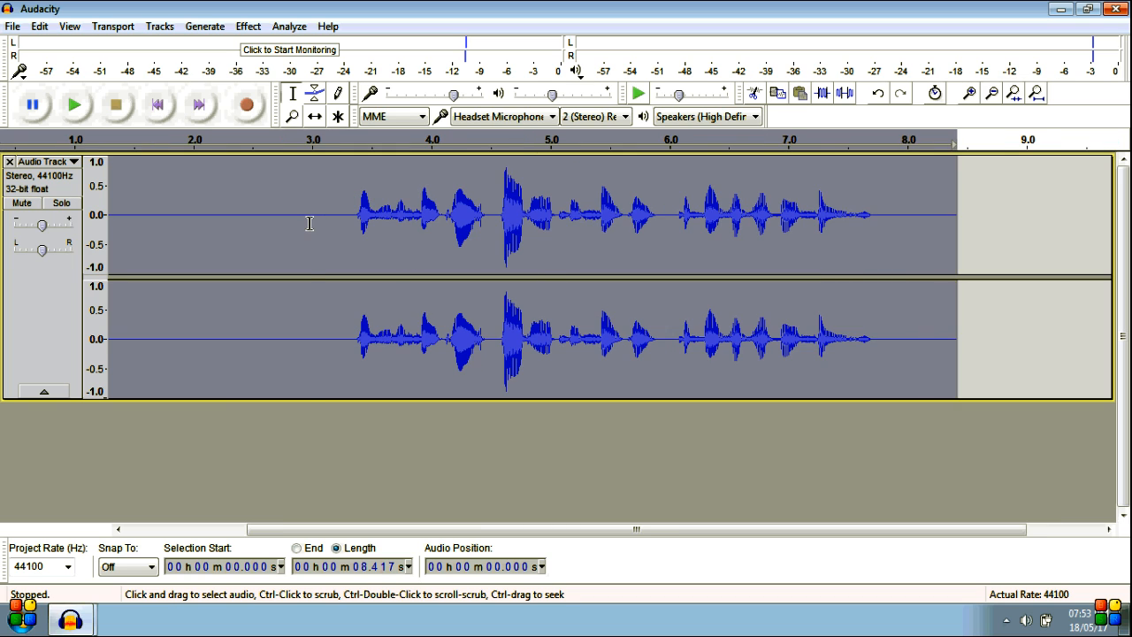
pyautogui.click(309, 223)
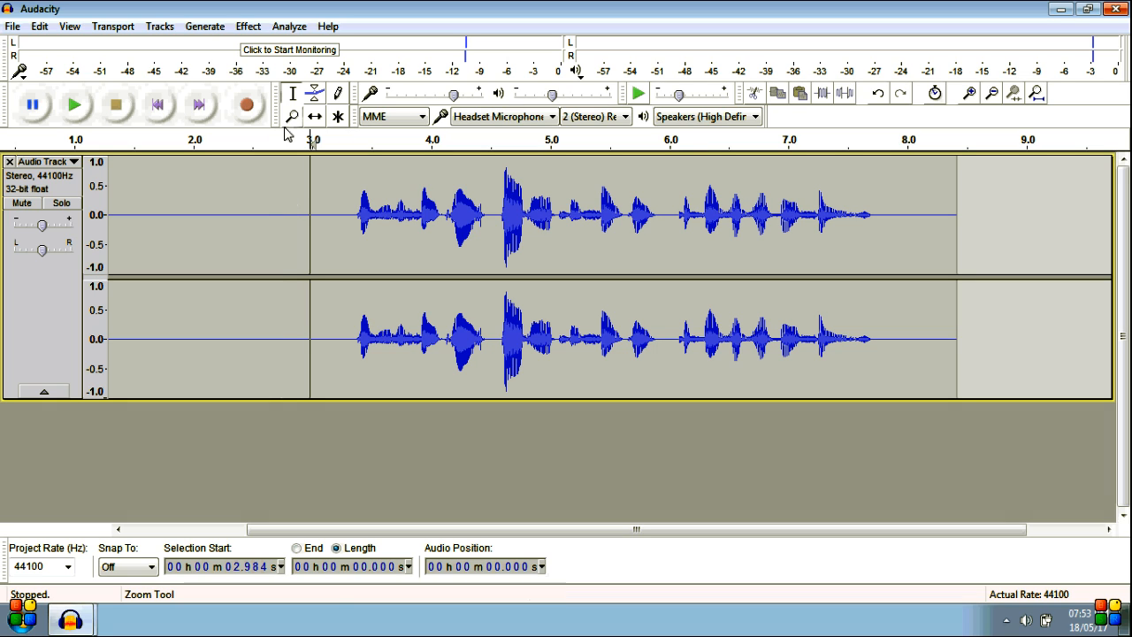
pyautogui.click(248, 26)
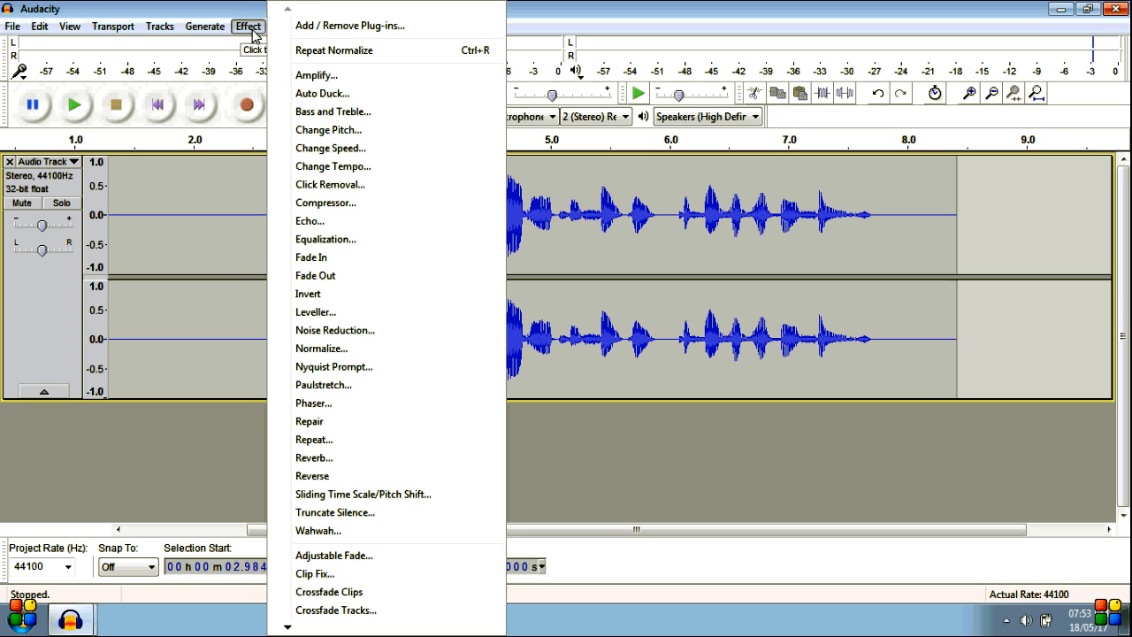
pyautogui.click(251, 28)
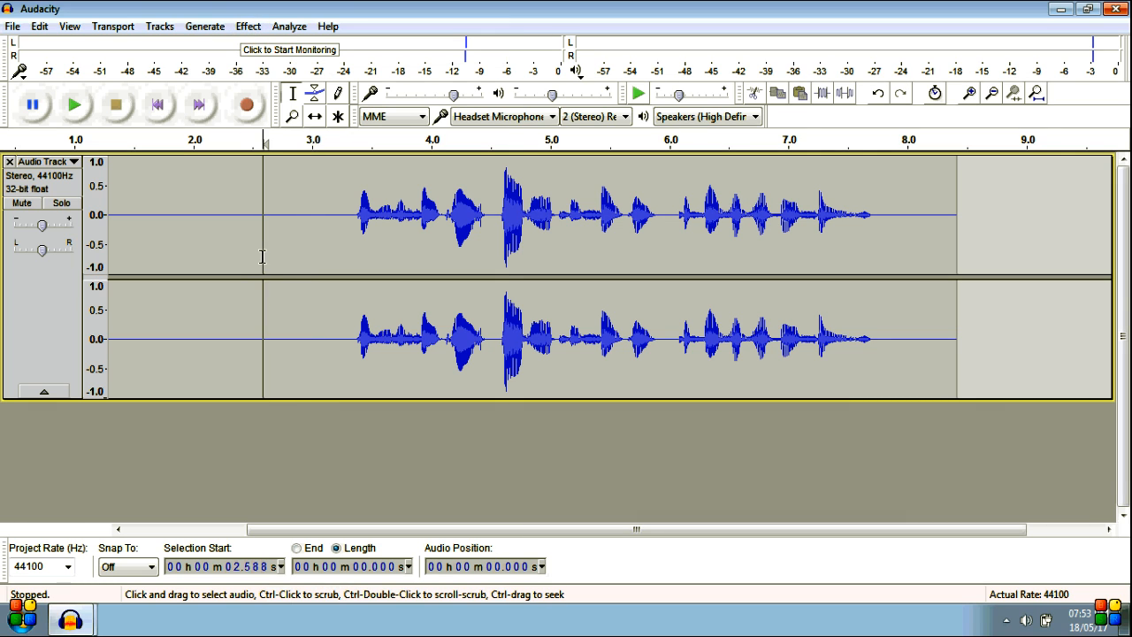
pyautogui.doubleClick(262, 257)
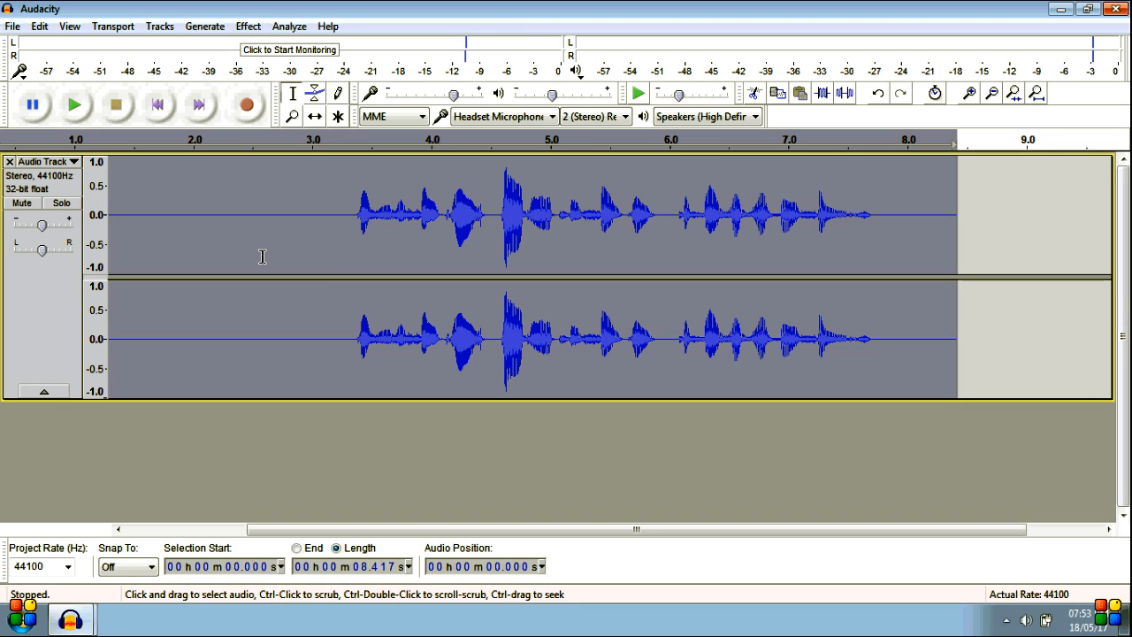
pyautogui.click(251, 30)
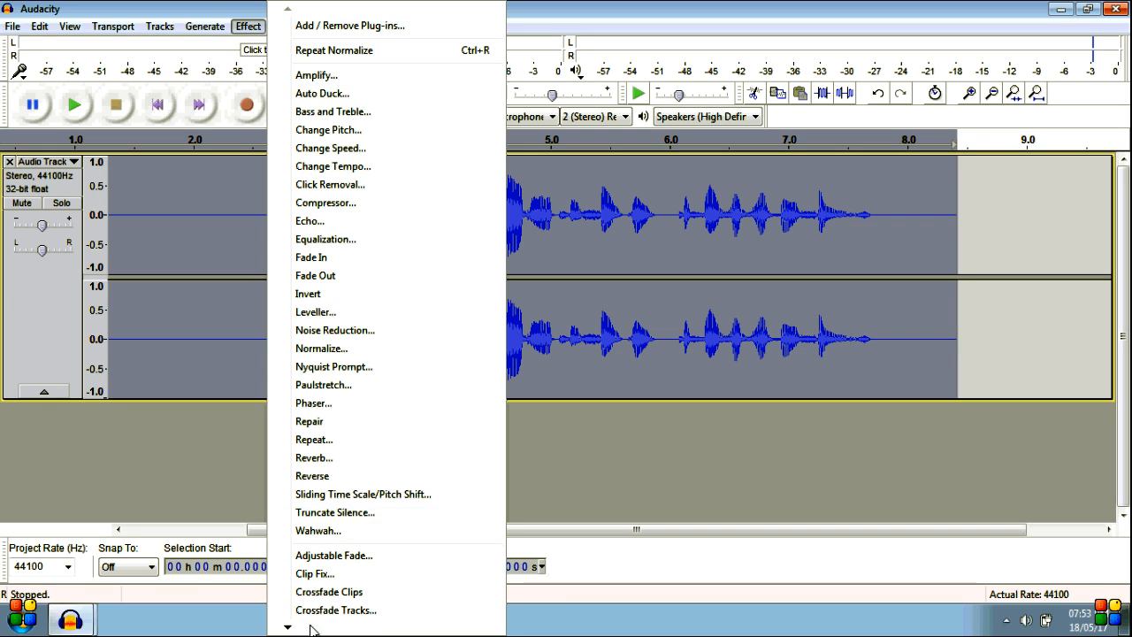
pyautogui.moveTo(311, 629)
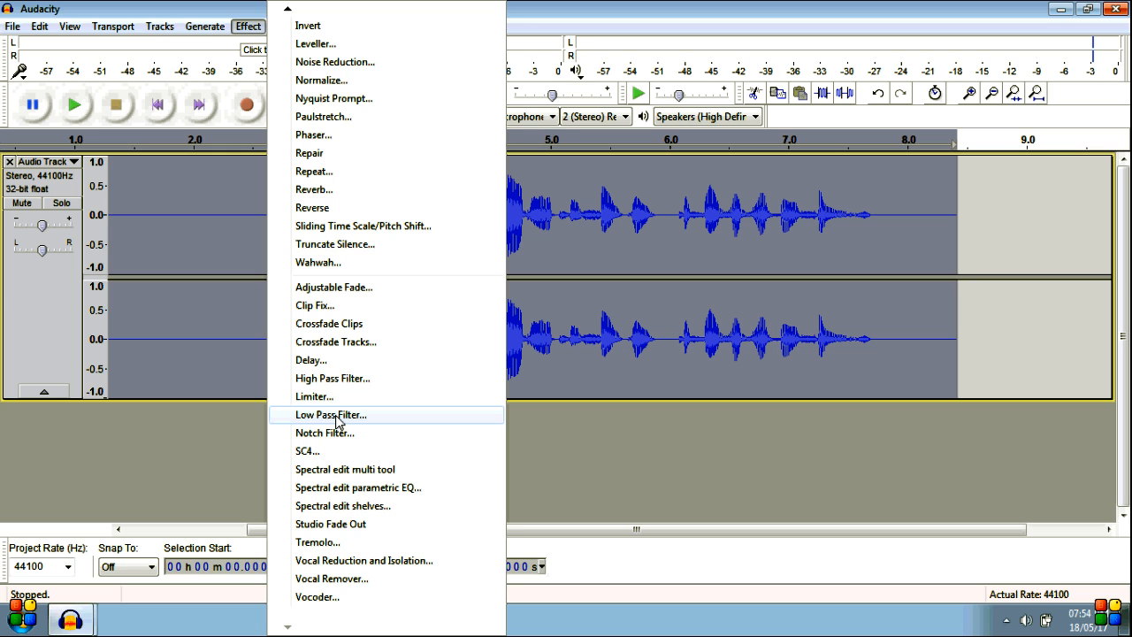
pyautogui.click(341, 415)
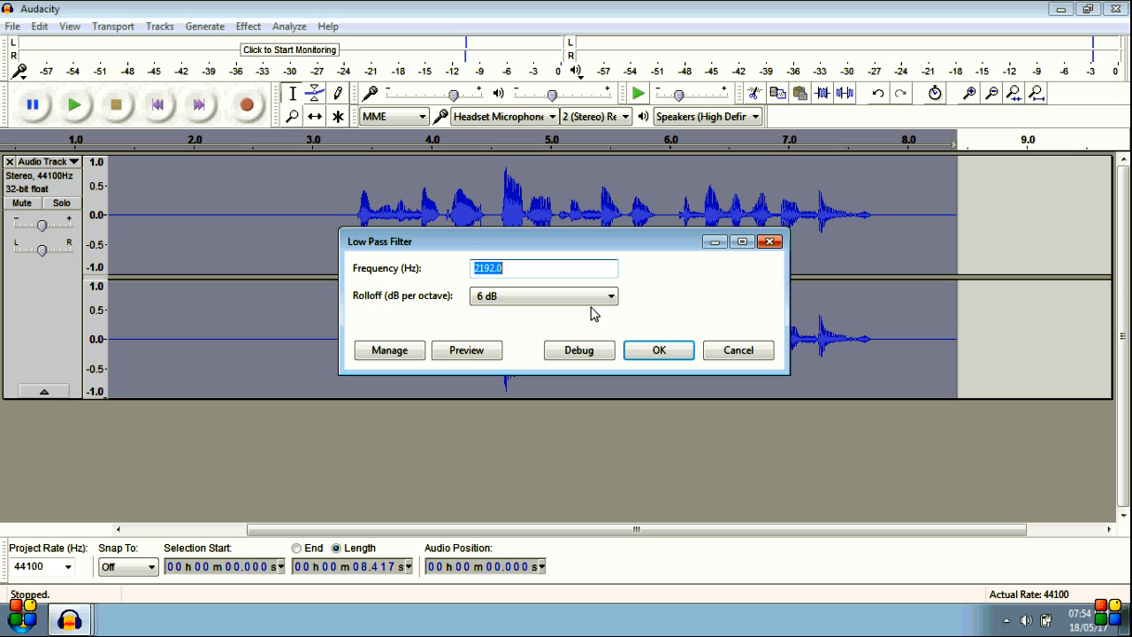
pyautogui.click(659, 349)
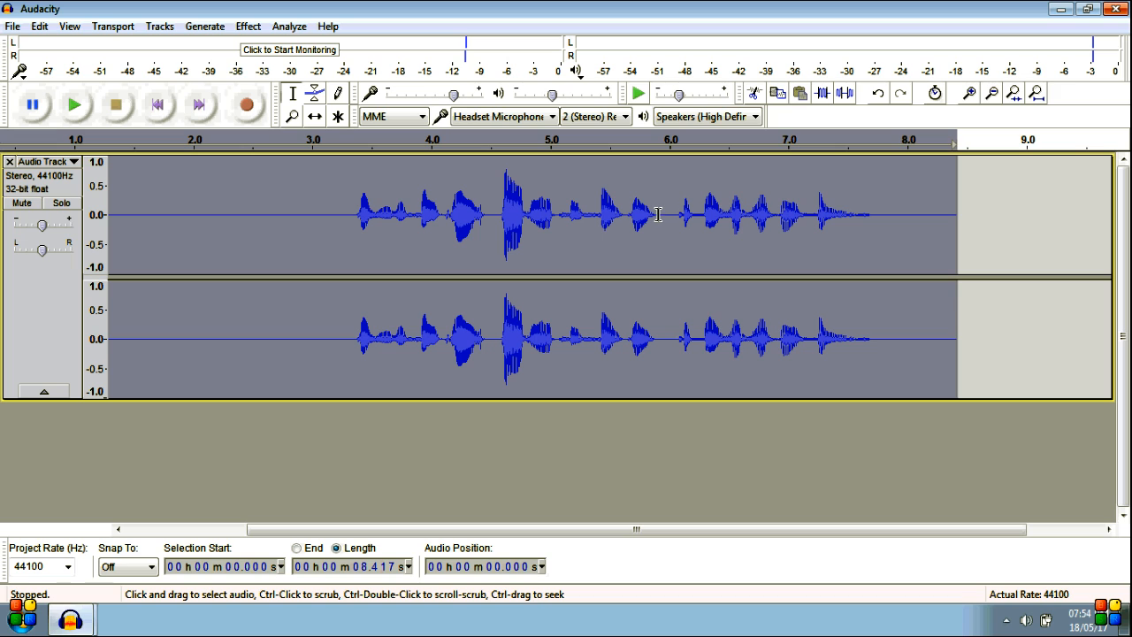
pyautogui.click(883, 95)
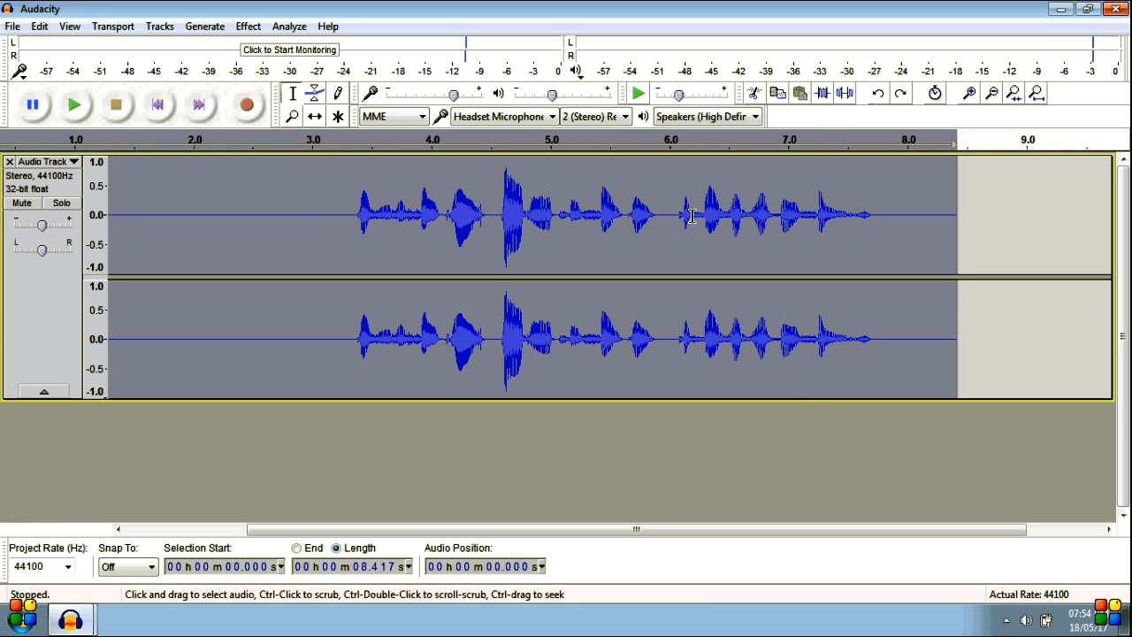
pyautogui.click(902, 95)
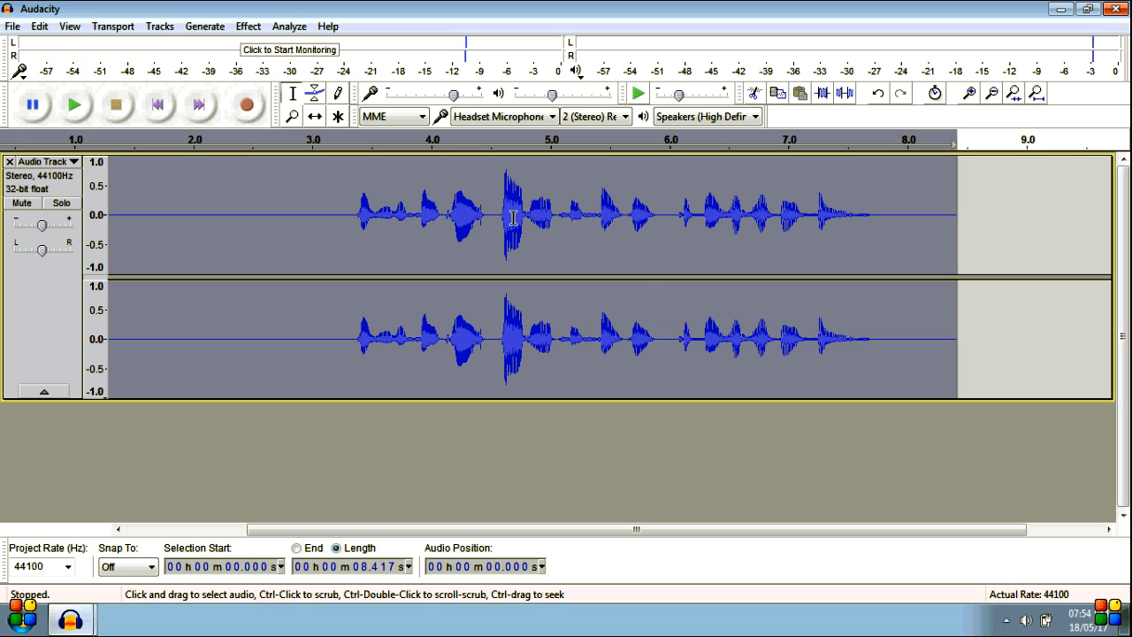
# Step: Apply a High Pass Filter at 192 Hz with 6 dB rolloff to the entire track and compare the waveform before and after
pyautogui.click(248, 26)
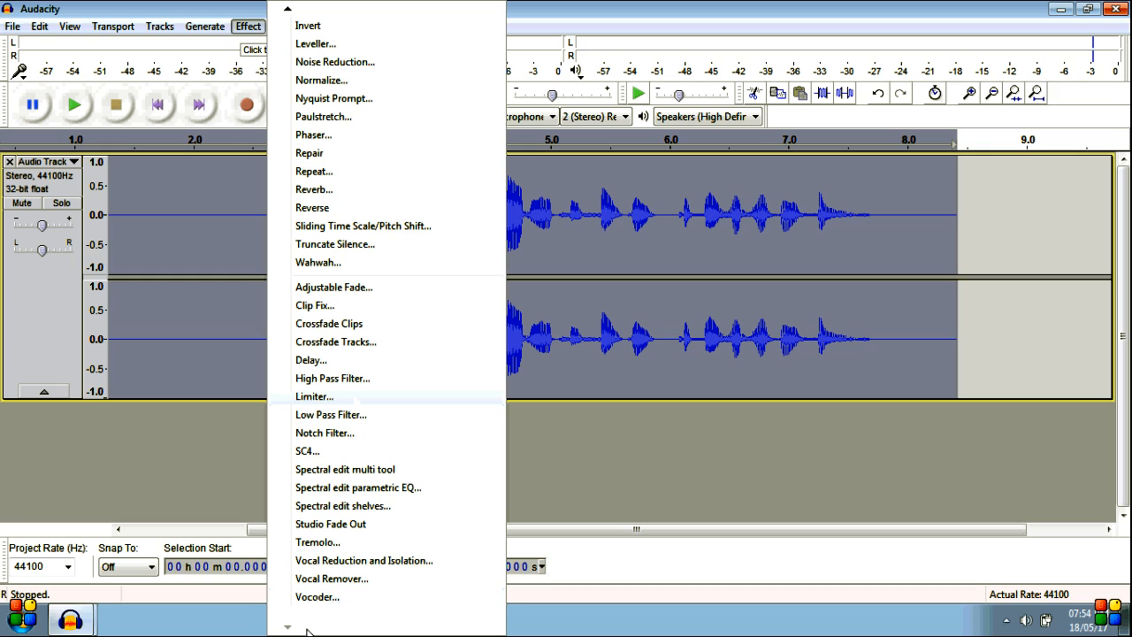
pyautogui.click(333, 382)
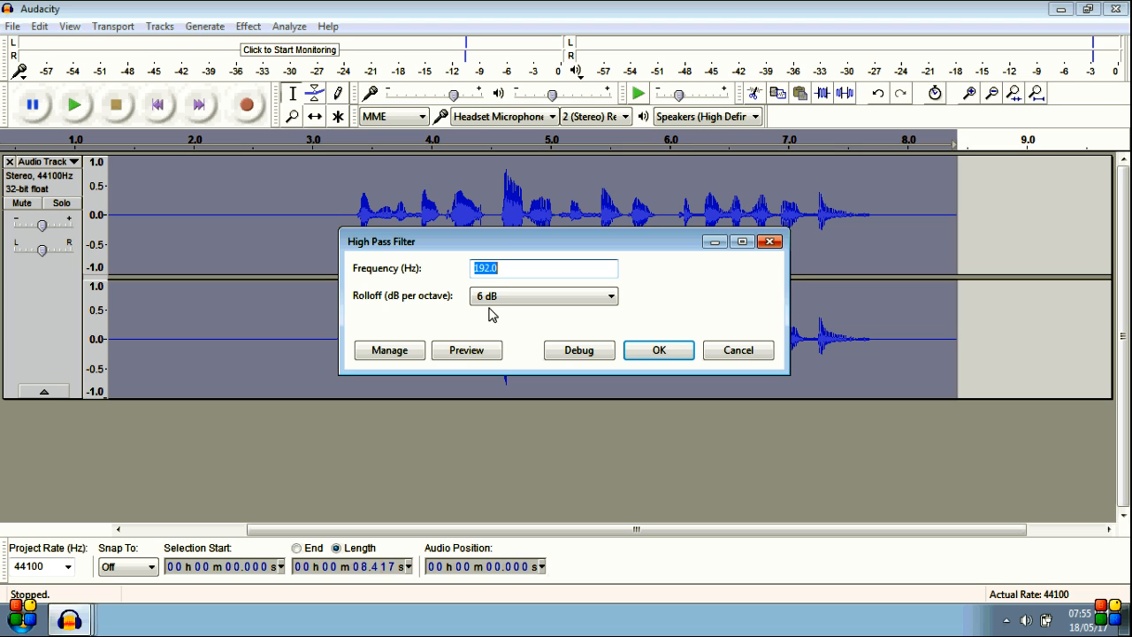
pyautogui.click(654, 351)
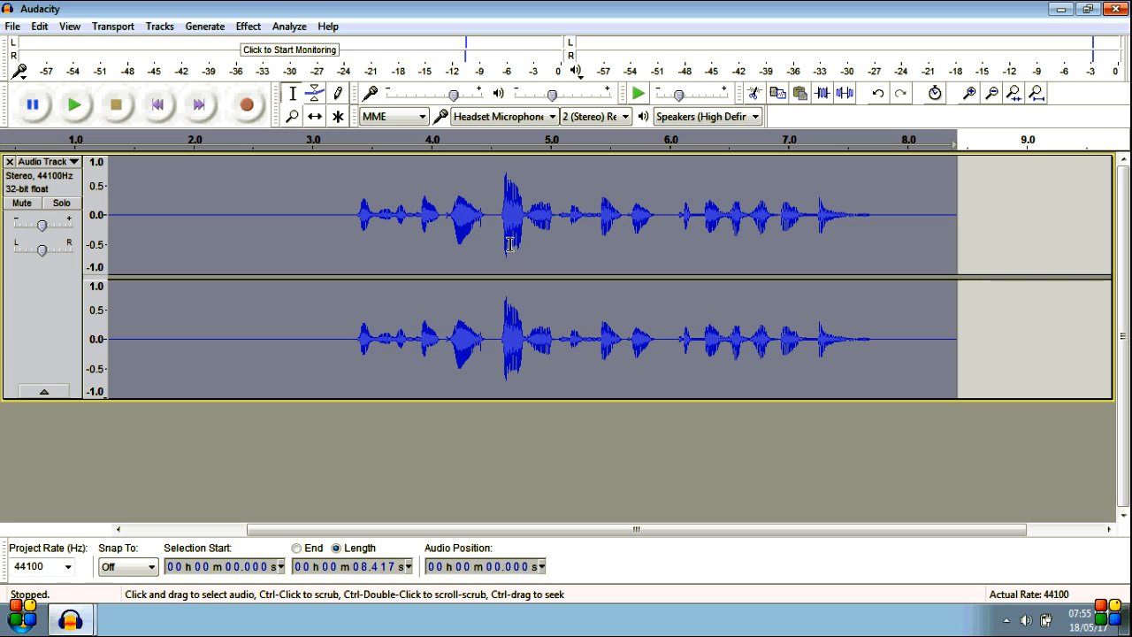
pyautogui.click(877, 94)
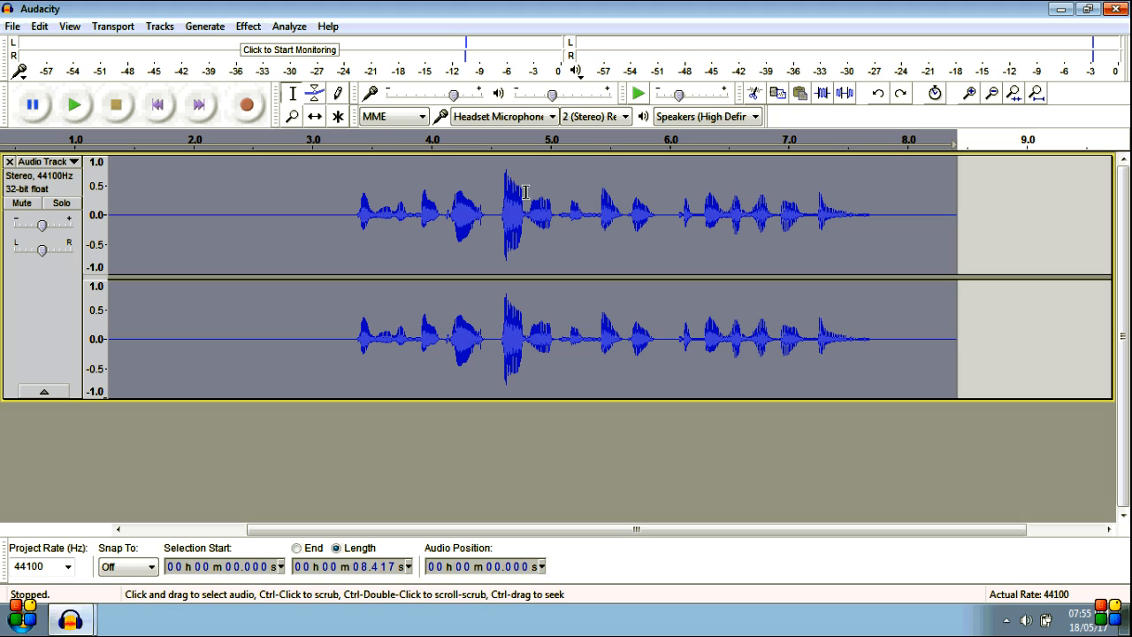
pyautogui.click(901, 98)
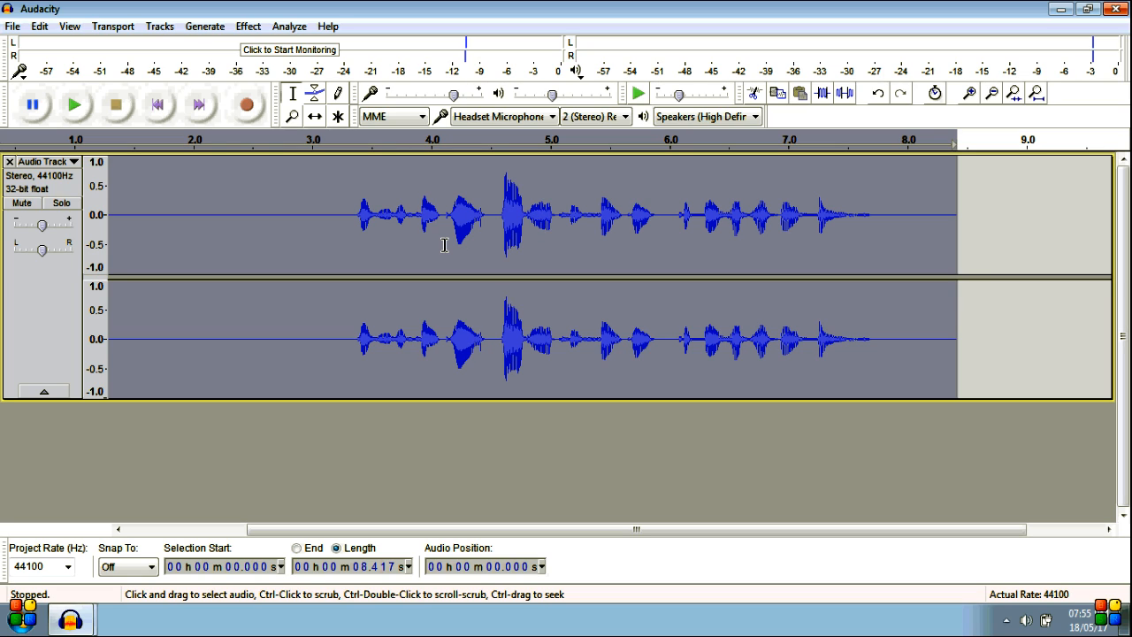
# Step: Delete the silent stretches before and after the speech, and fit the remaining audio to the window width
pyautogui.click(349, 229)
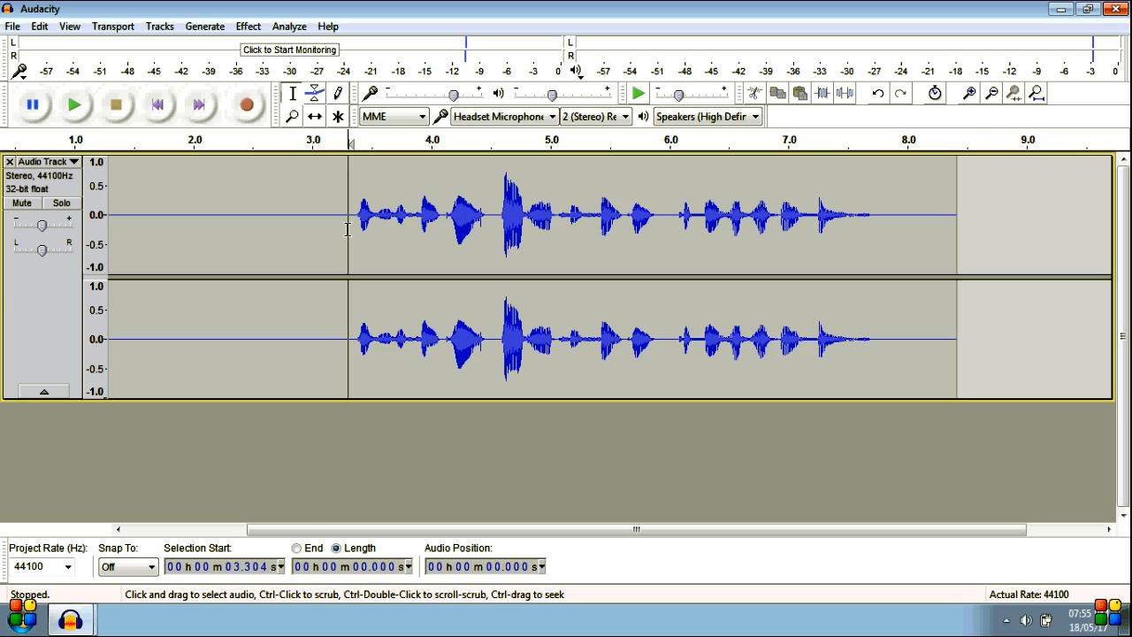
pyautogui.moveTo(334, 235); pyautogui.dragTo(64, 245)
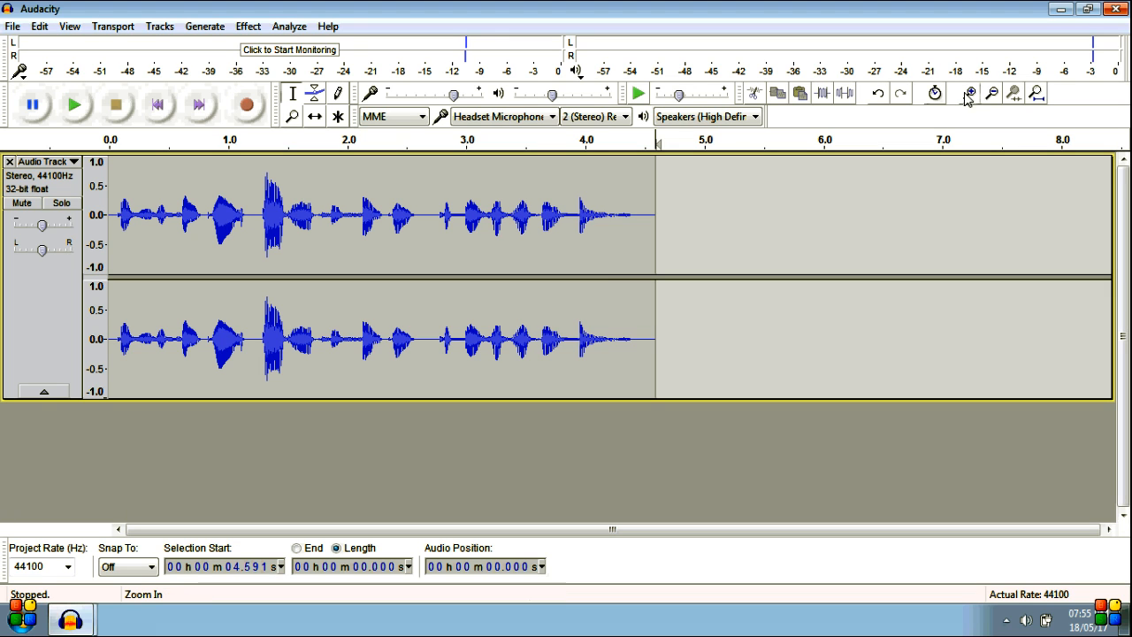
pyautogui.click(1036, 92)
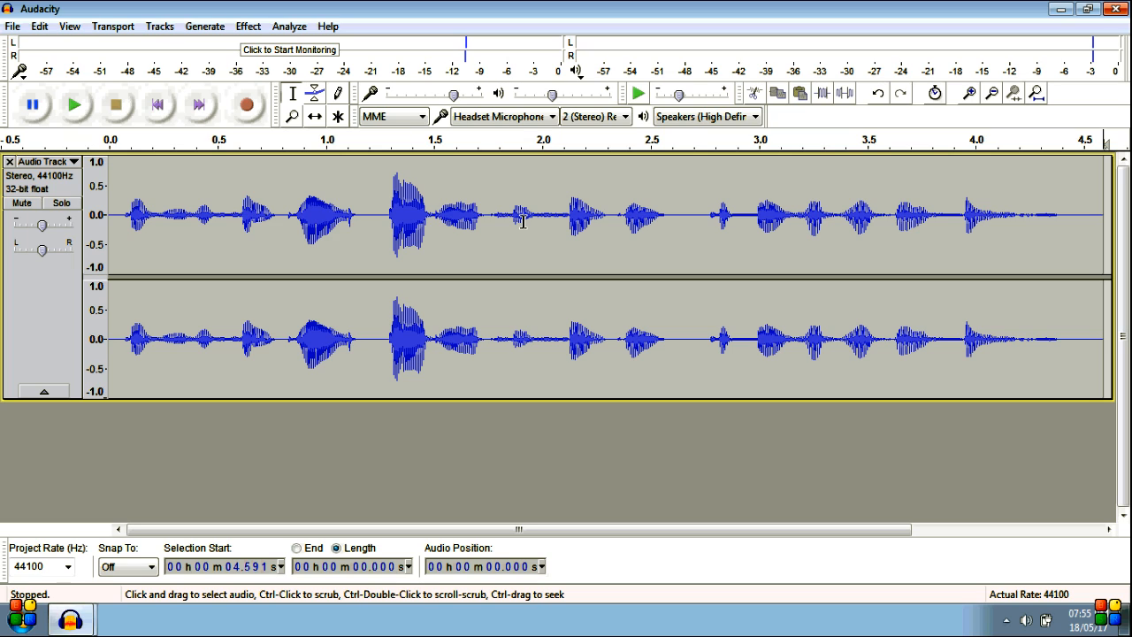
# Step: Normalize the entire trimmed track to a maximum amplitude of -1.0 dB with DC offset removal
pyautogui.doubleClick(461, 204)
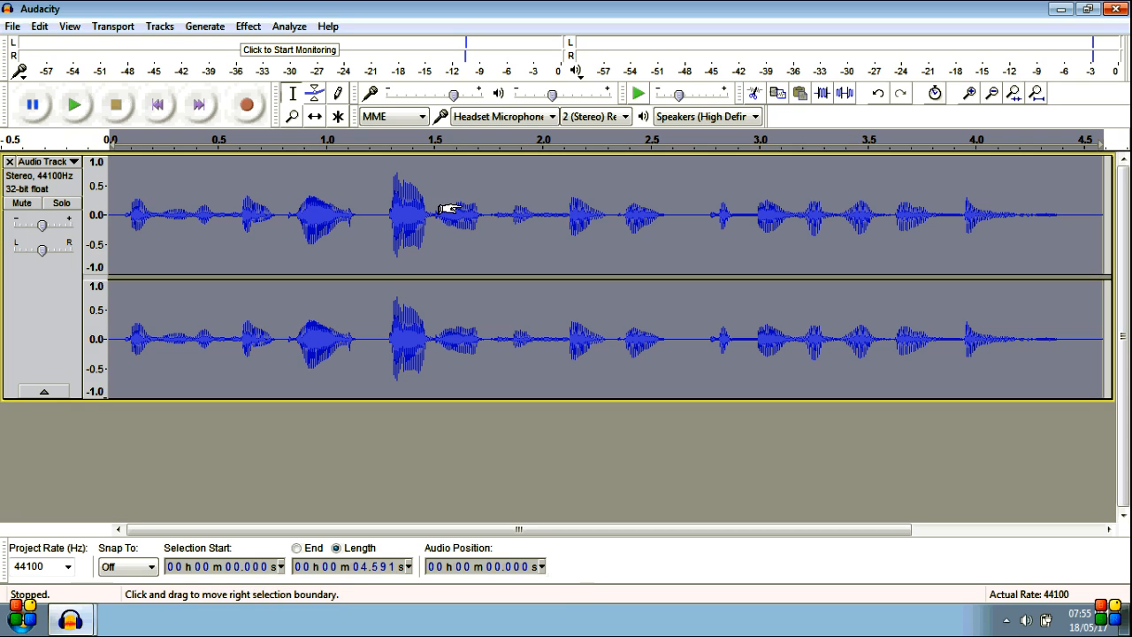
pyautogui.click(244, 29)
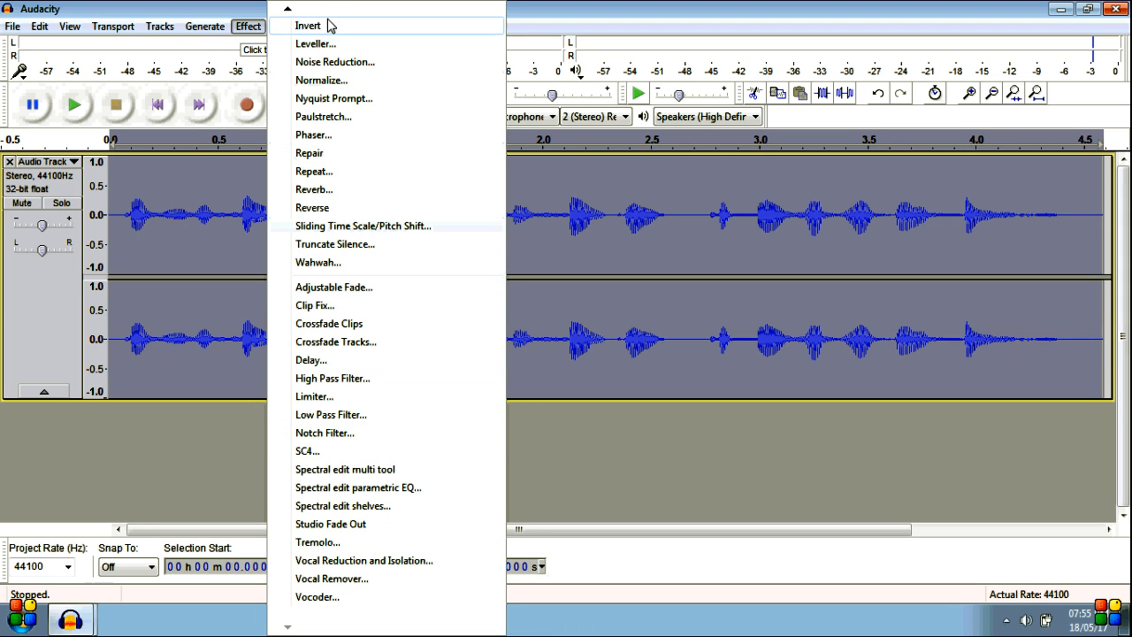
pyautogui.moveTo(321, 9)
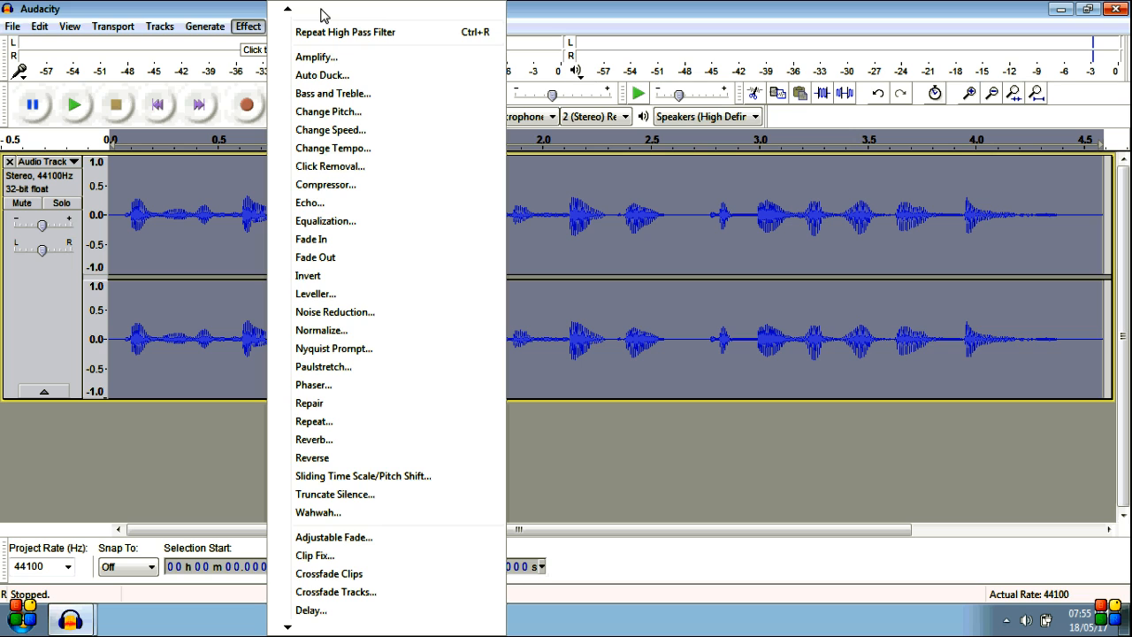
pyautogui.click(329, 330)
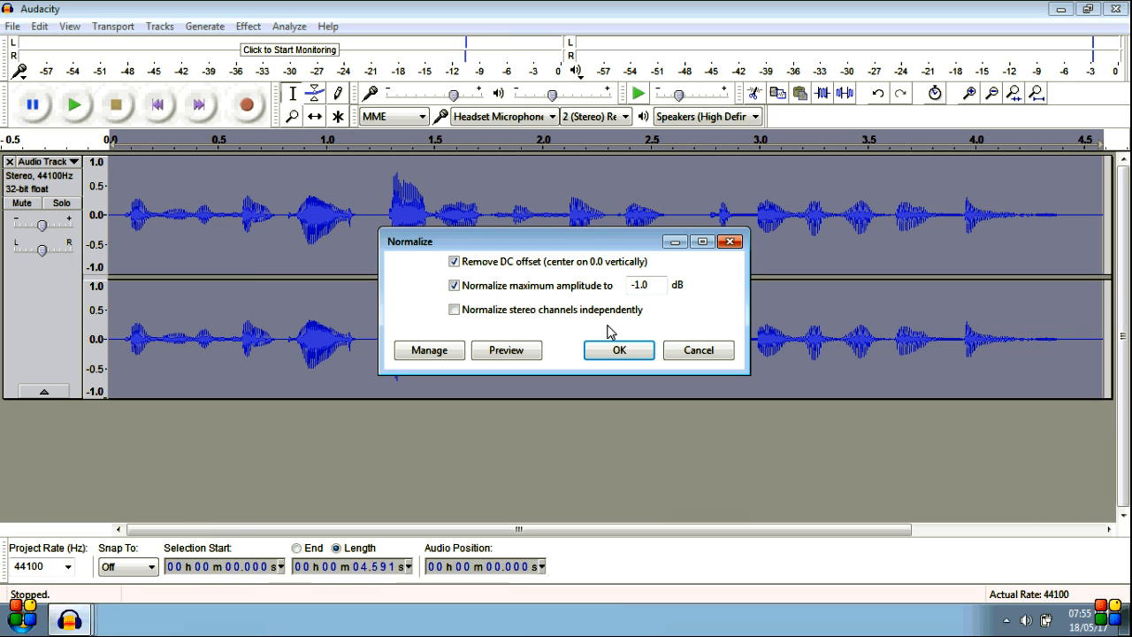
pyautogui.click(619, 350)
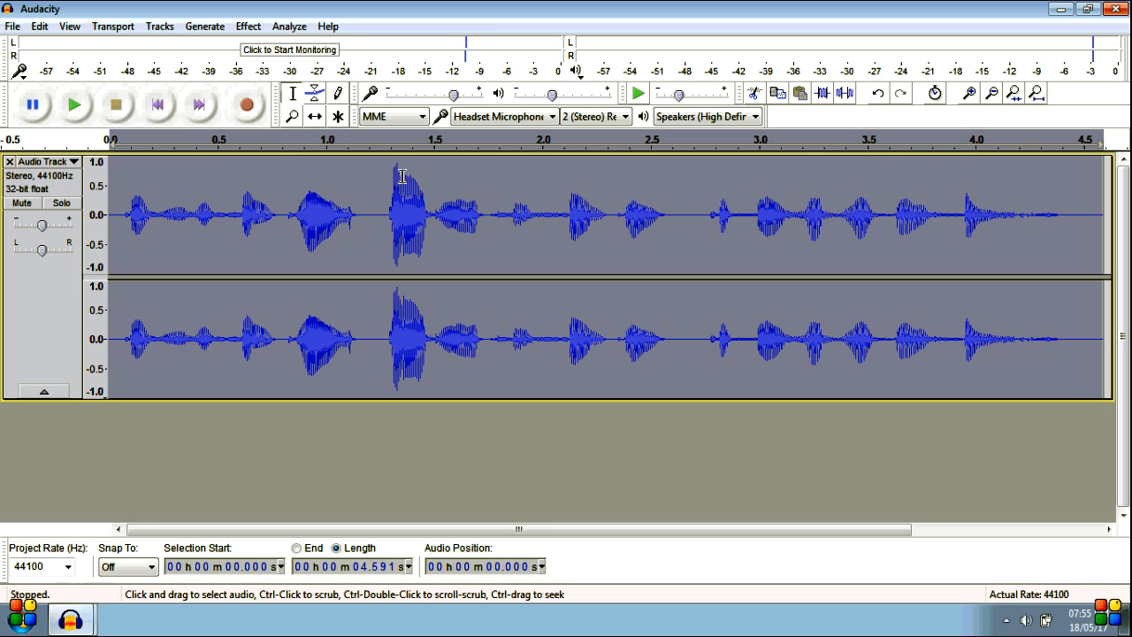
# Step: Compress the track with -12 dB threshold, -40 dB noise floor, 2:1 ratio, 0.20 s attack, 1.0 s release and make-up gain for 0 dB
pyautogui.click(247, 26)
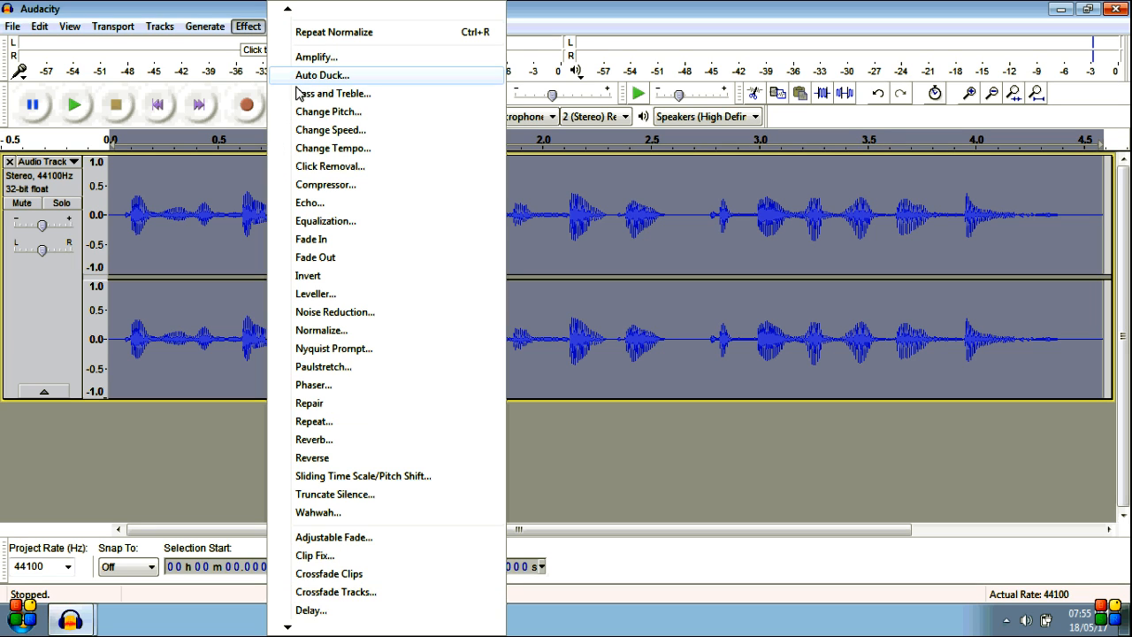
pyautogui.click(325, 187)
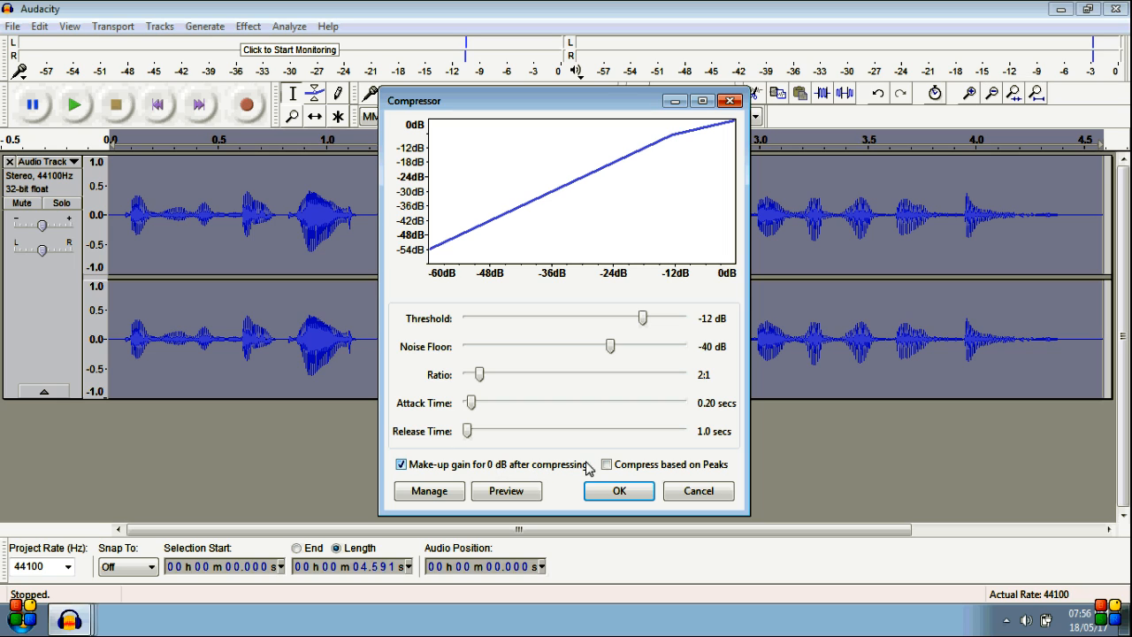
pyautogui.click(613, 493)
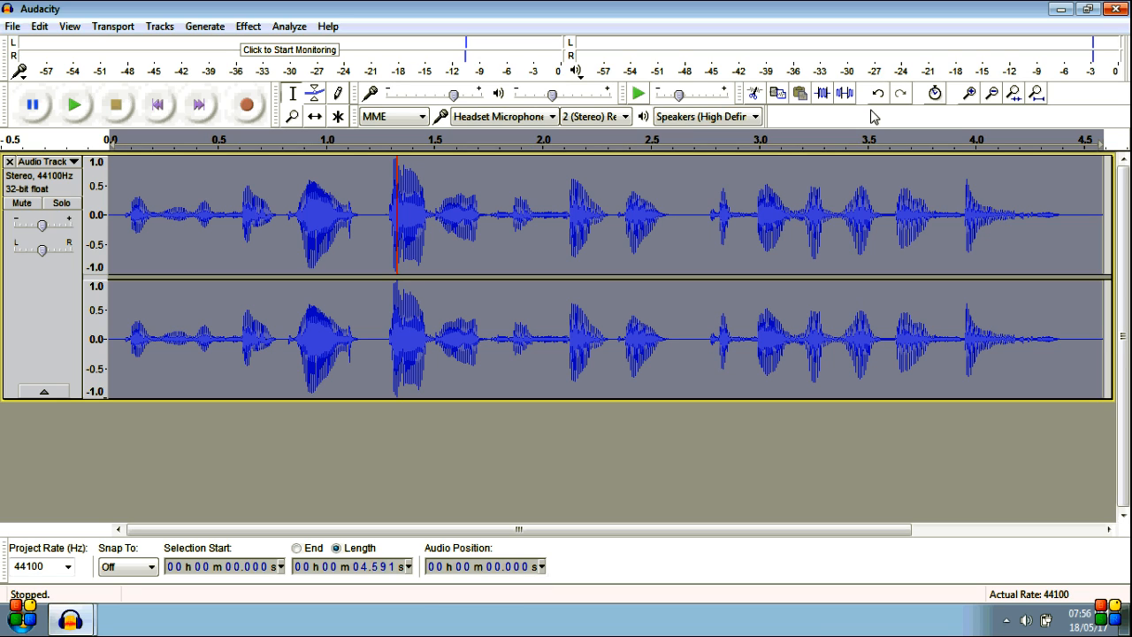
# Step: Normalize the compressed track to a maximum amplitude of -1.0 dB, removing the DC offset
pyautogui.click(242, 27)
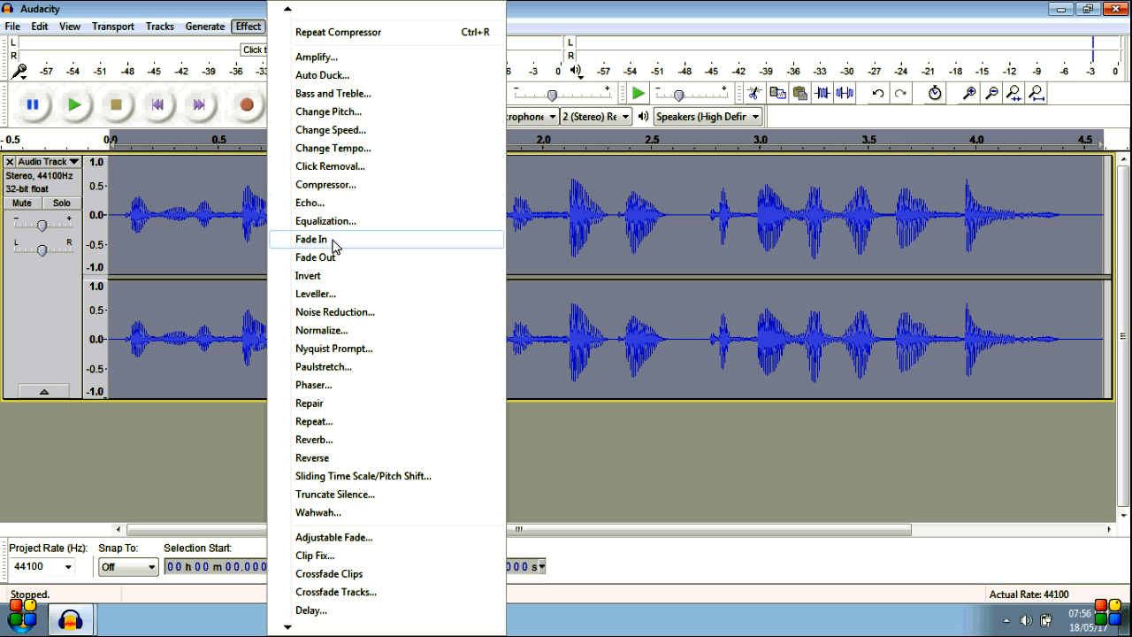
pyautogui.click(343, 333)
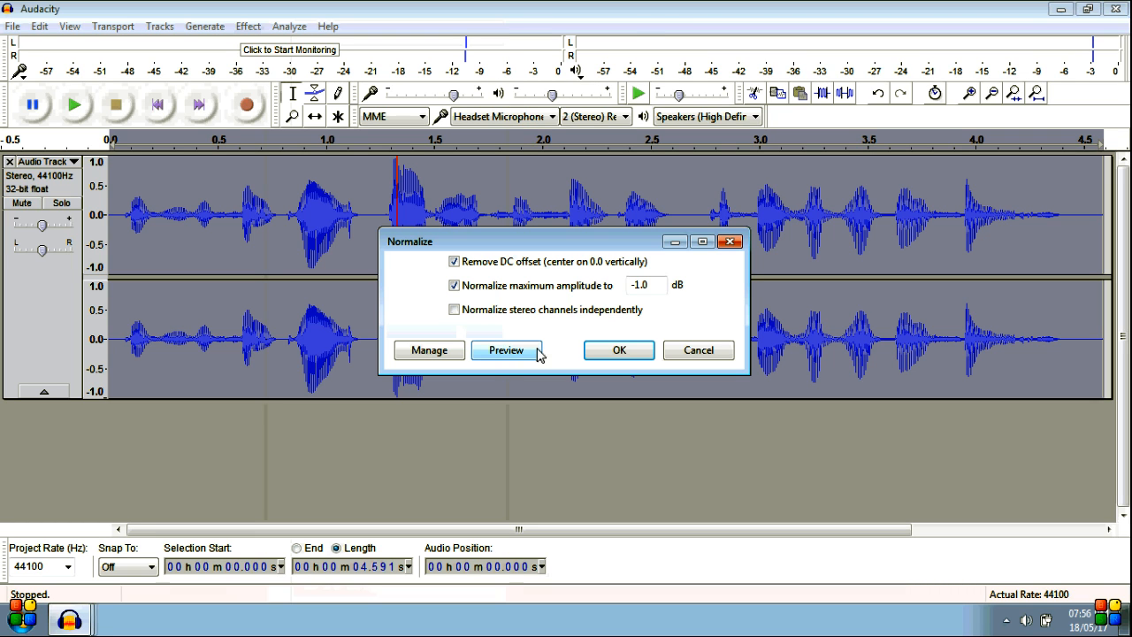
pyautogui.click(618, 350)
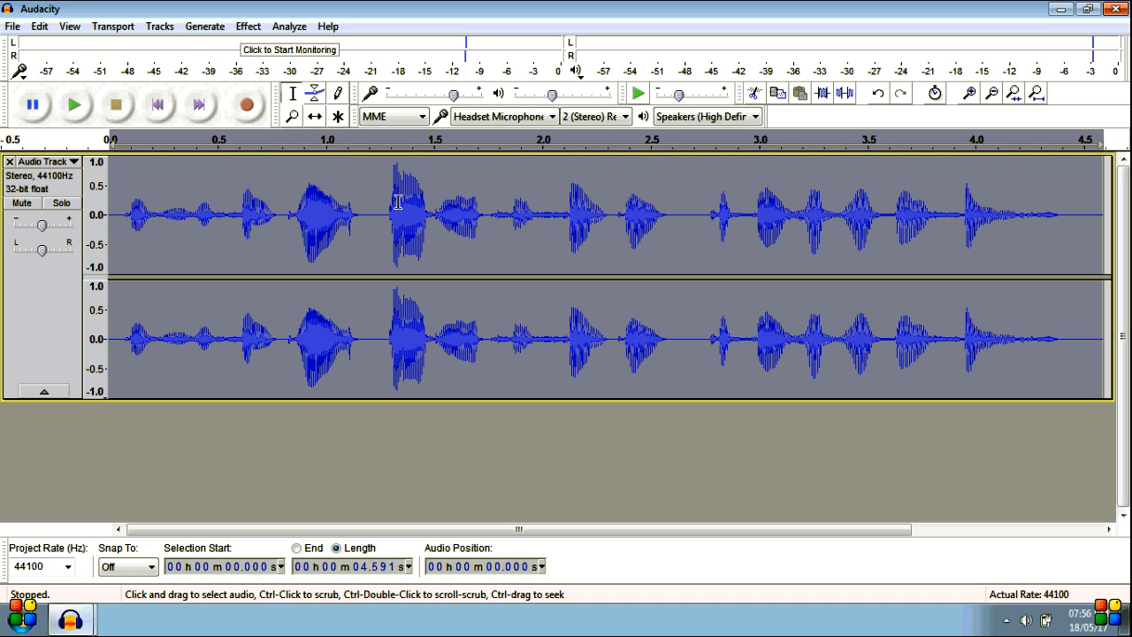
# Step: Apply Bass and Treble with bass 5.1 dB, treble 5.1 dB and level control at -3.0 dB, and compare the waveform before and after
pyautogui.click(248, 34)
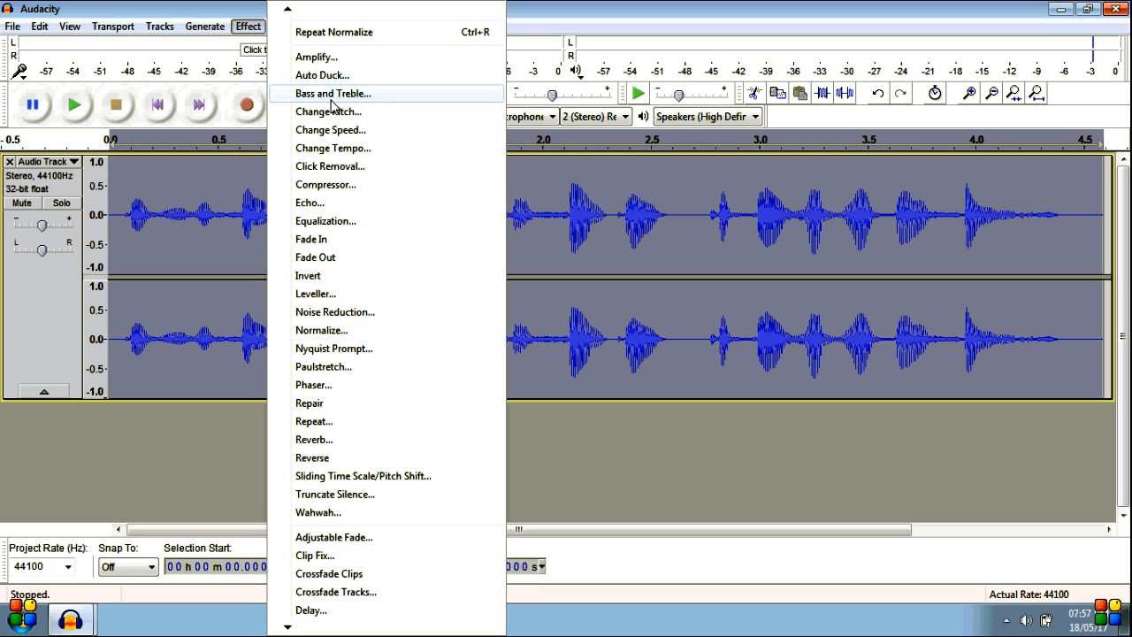
pyautogui.click(382, 96)
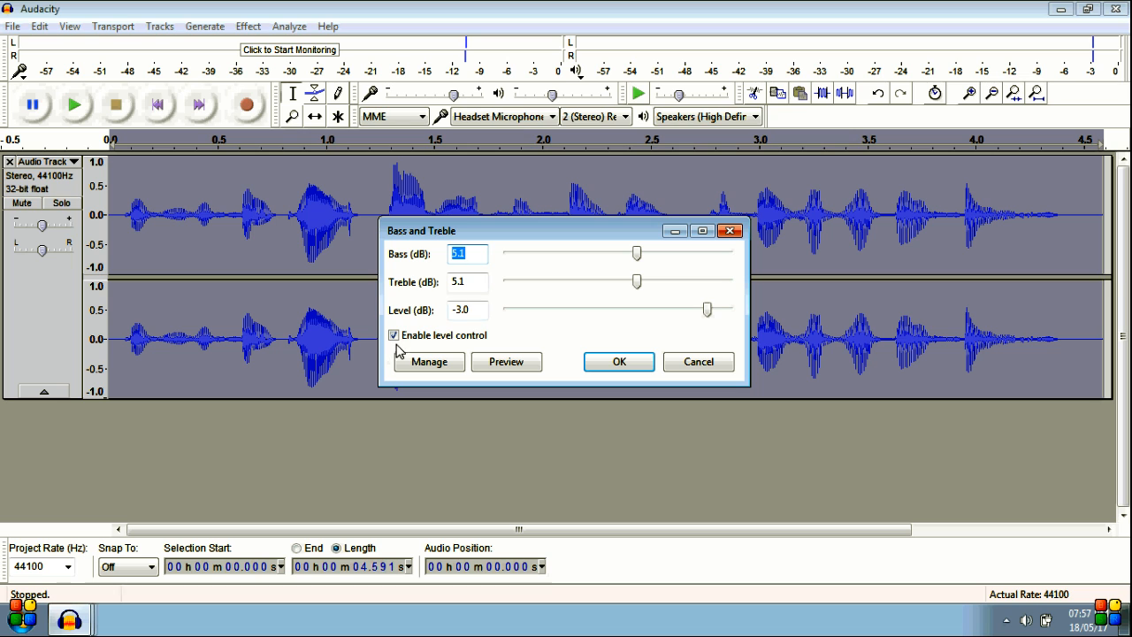
pyautogui.click(610, 364)
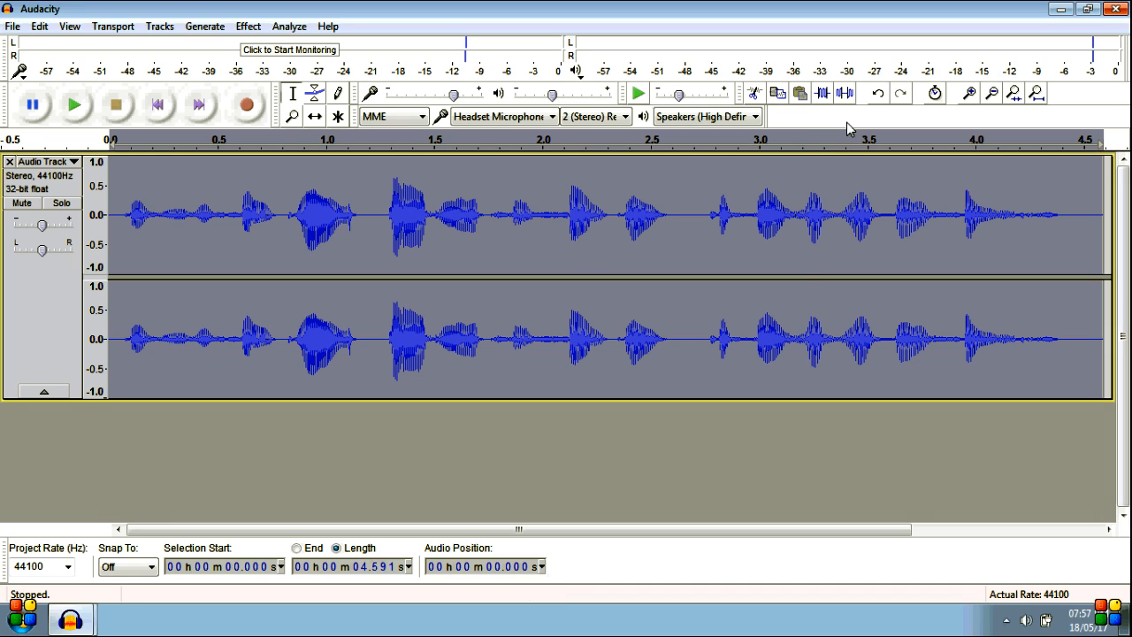
pyautogui.click(878, 96)
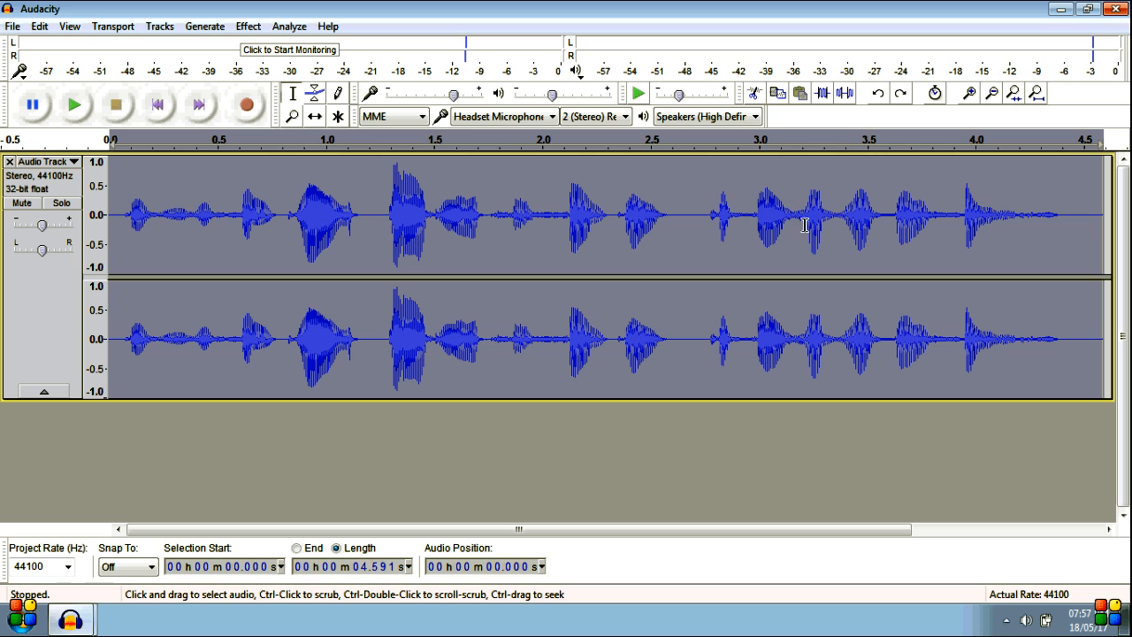
pyautogui.click(903, 101)
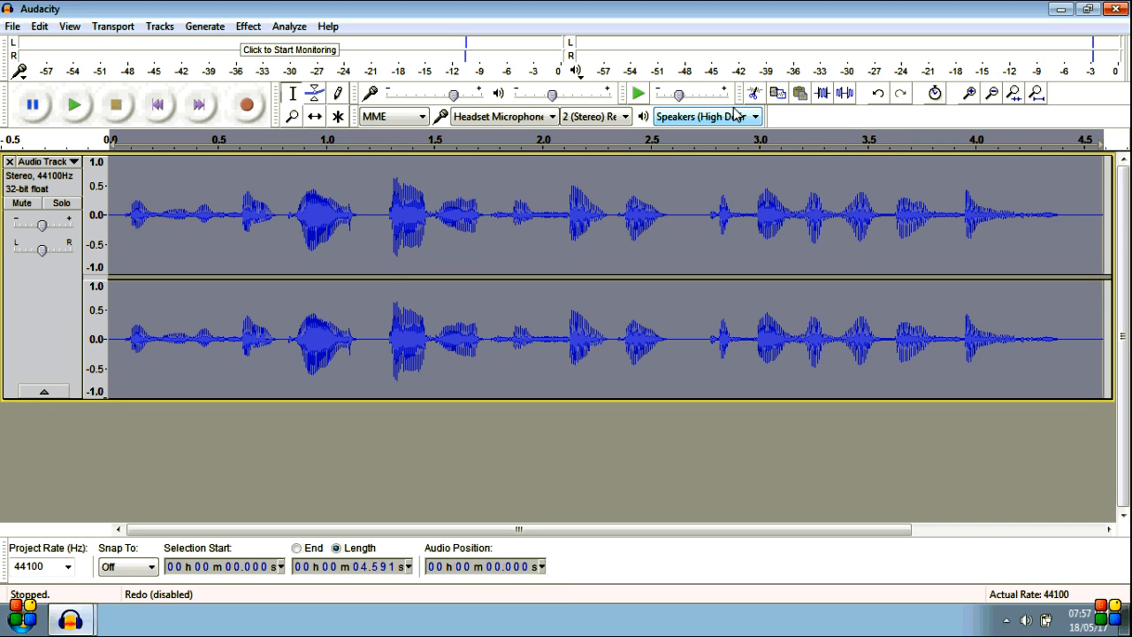
# Step: Normalize the bass and treble adjusted track to a maximum amplitude of -1.0 dB with DC offset removal
pyautogui.click(250, 29)
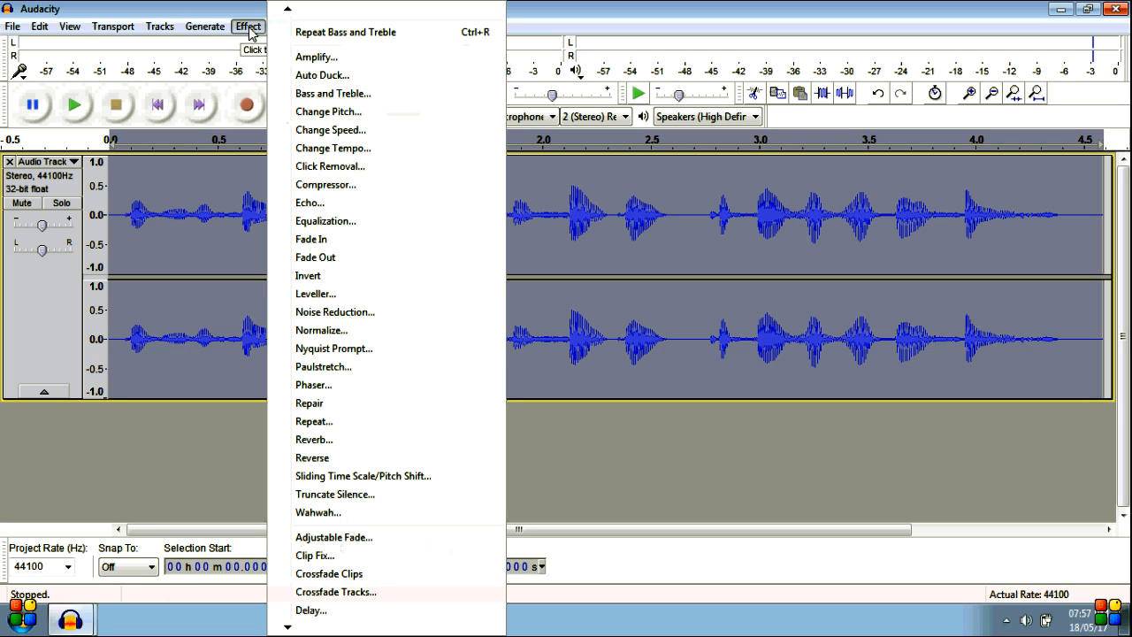
pyautogui.click(334, 331)
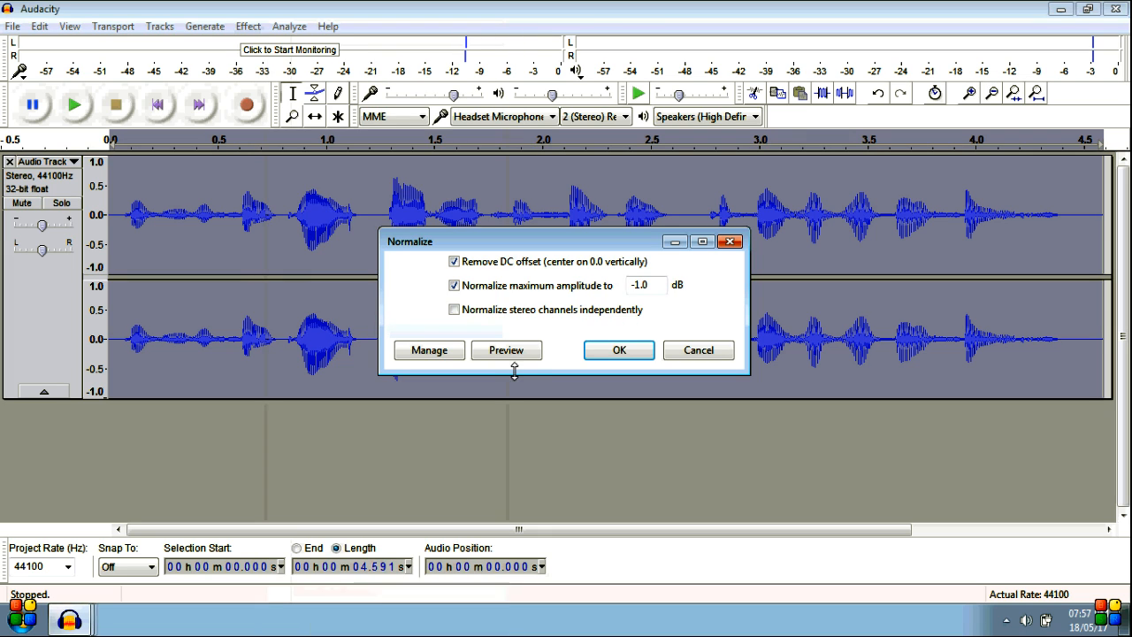
pyautogui.click(619, 352)
pyautogui.click(615, 353)
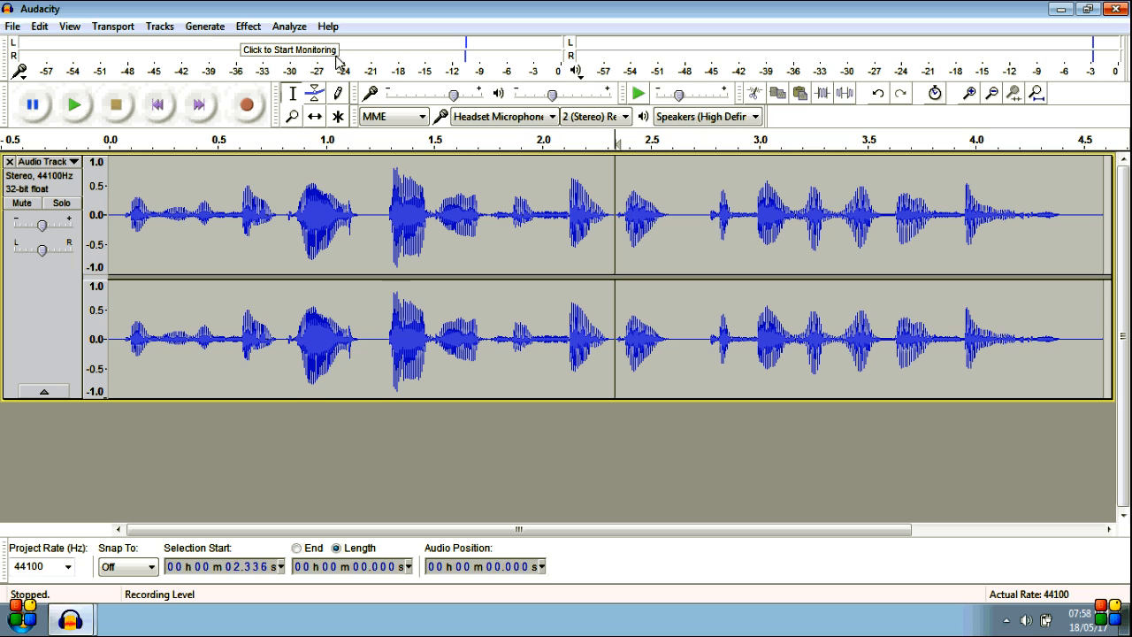
# Step: Equalize the whole track with the Best Beat curve in Draw mode at filter length 8191, previewing the sound before applying
pyautogui.click(250, 27)
pyautogui.click(253, 29)
pyautogui.doubleClick(298, 248)
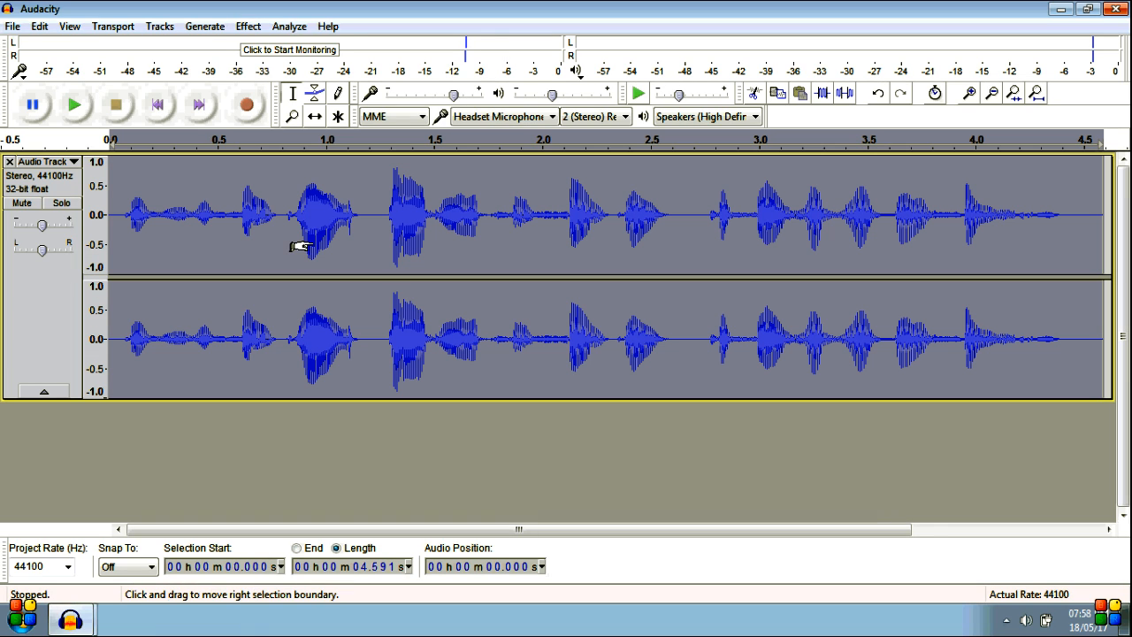
pyautogui.click(249, 27)
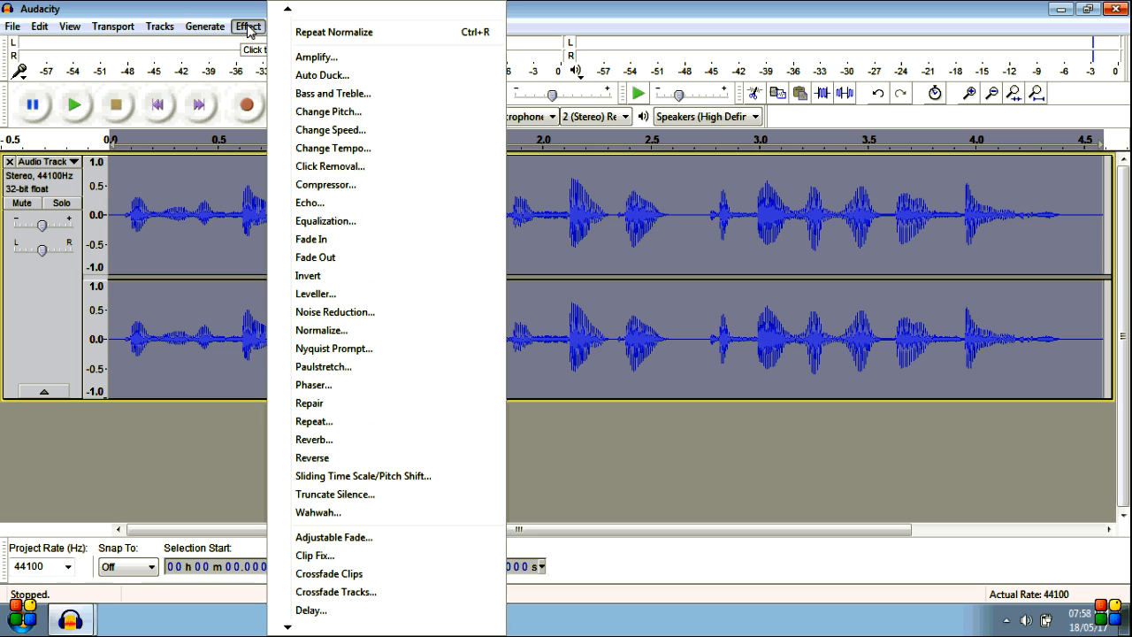
pyautogui.click(325, 223)
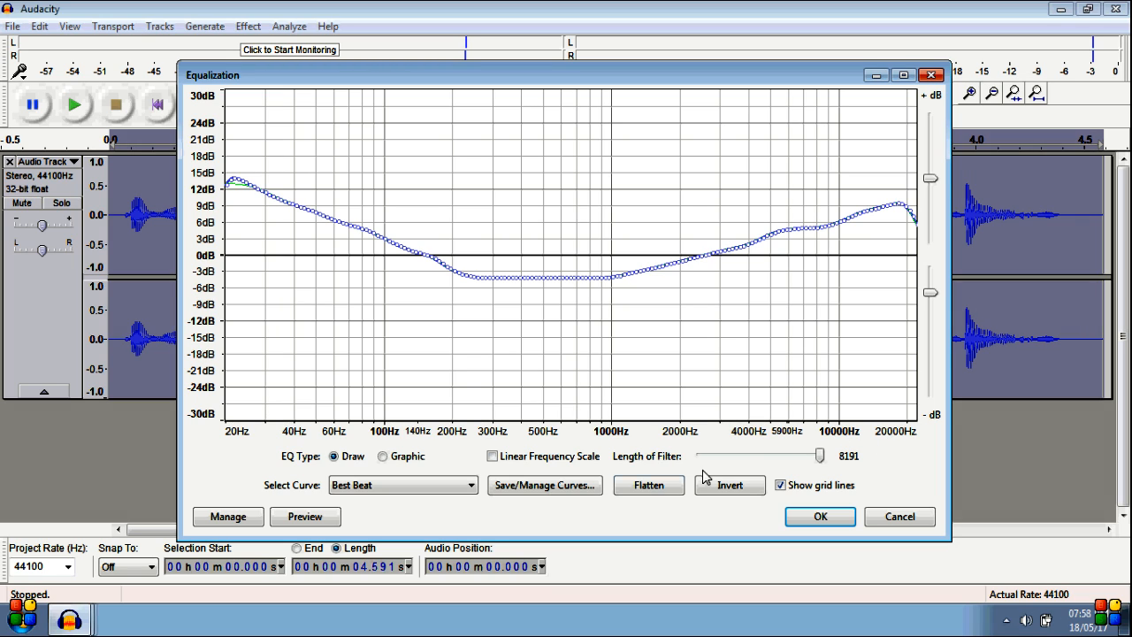
pyautogui.click(383, 456)
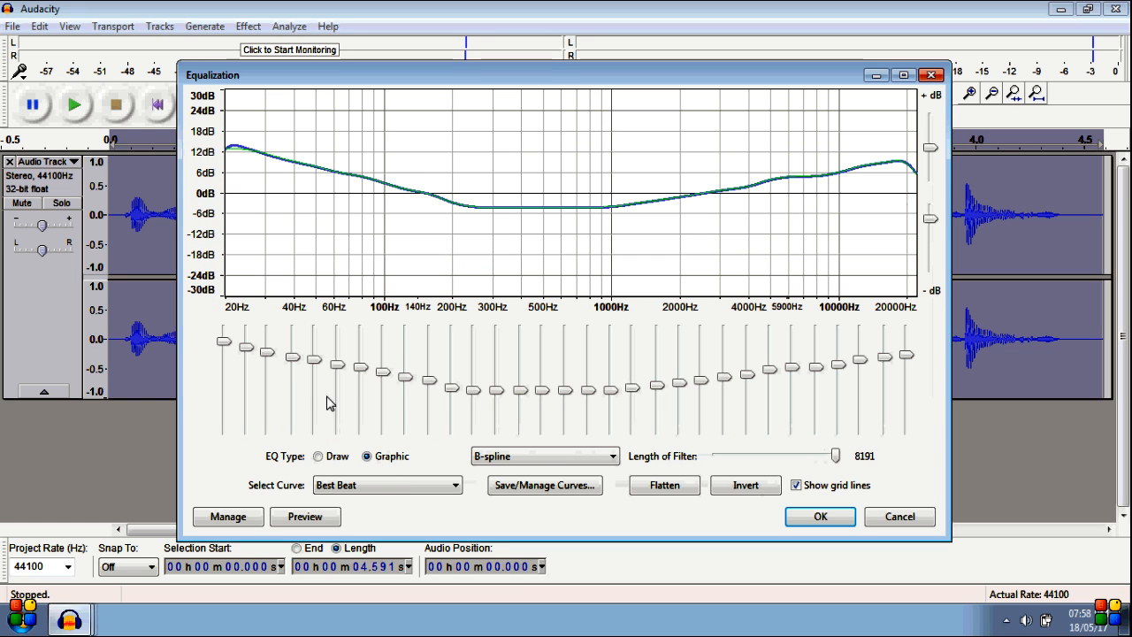
pyautogui.click(320, 456)
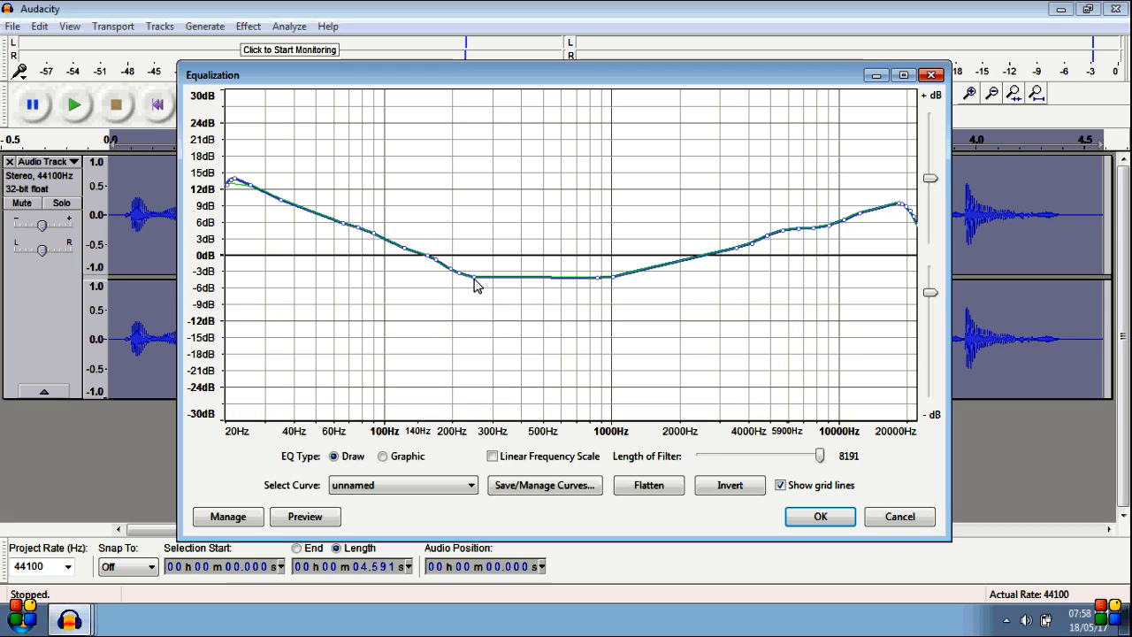
pyautogui.click(434, 492)
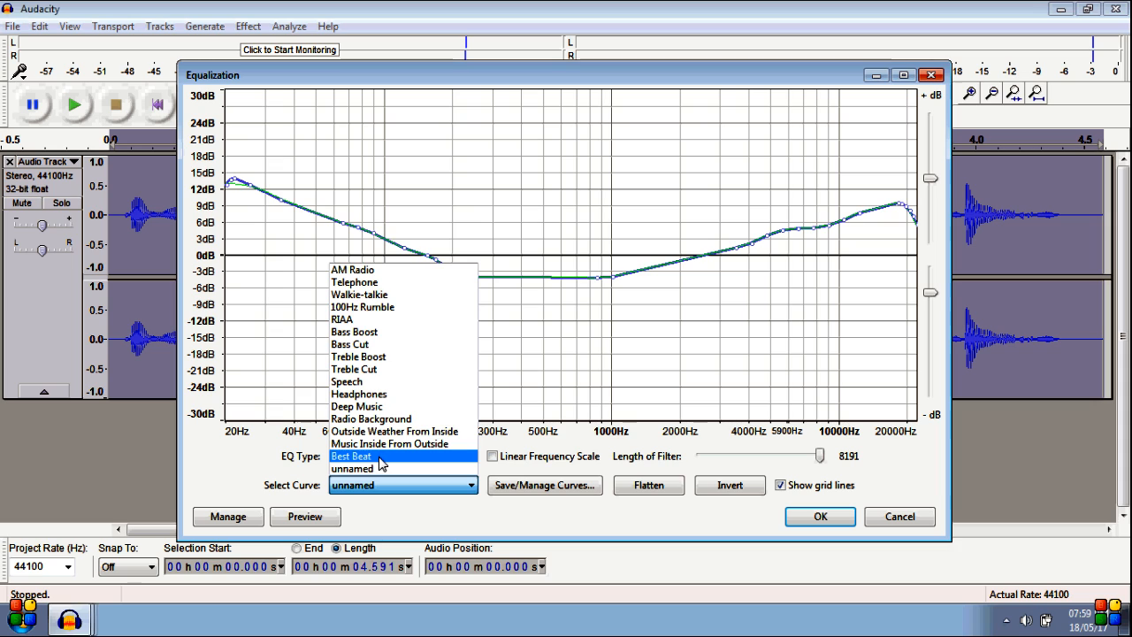
pyautogui.click(379, 456)
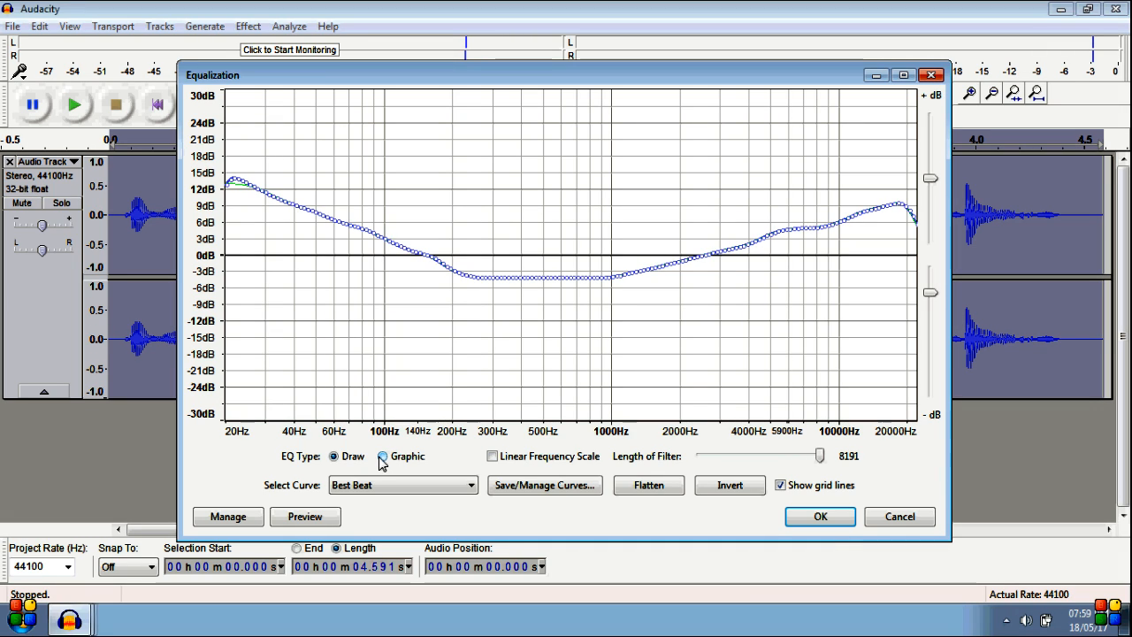
pyautogui.click(332, 518)
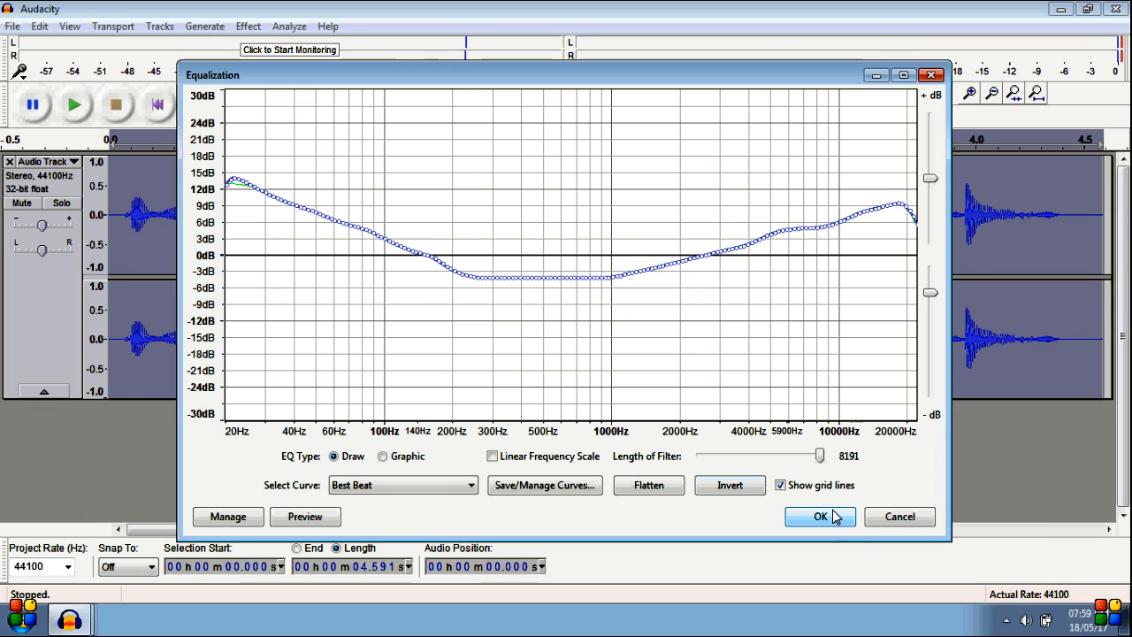
pyautogui.click(821, 516)
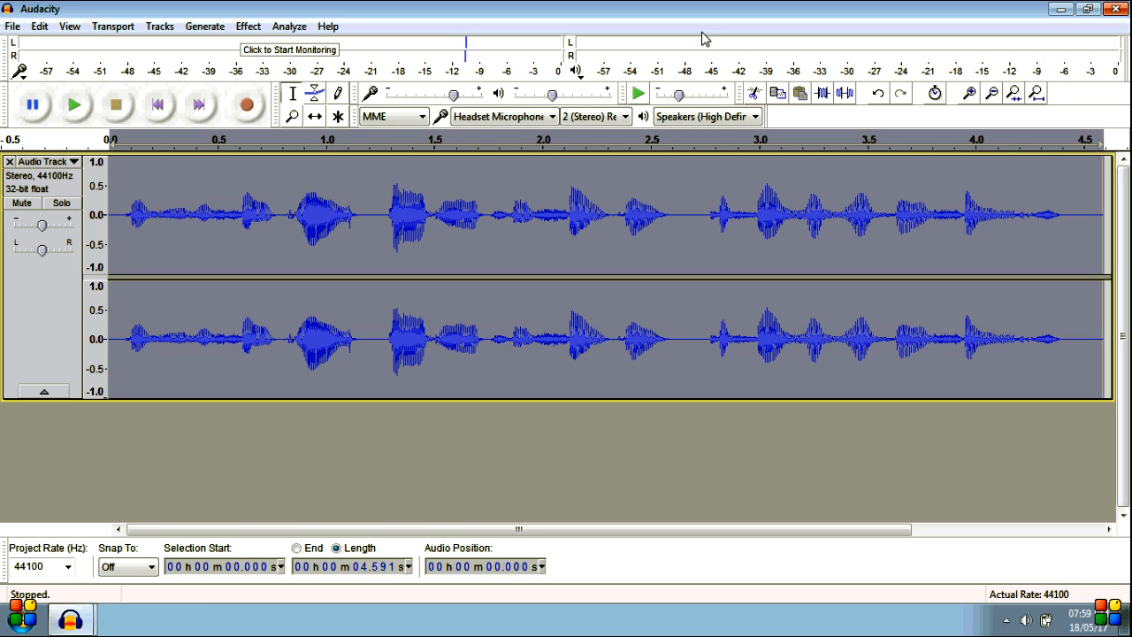
# Step: Normalize the equalized track to a maximum amplitude of -1.0 dB, removing the DC offset
pyautogui.click(216, 30)
pyautogui.moveTo(249, 26)
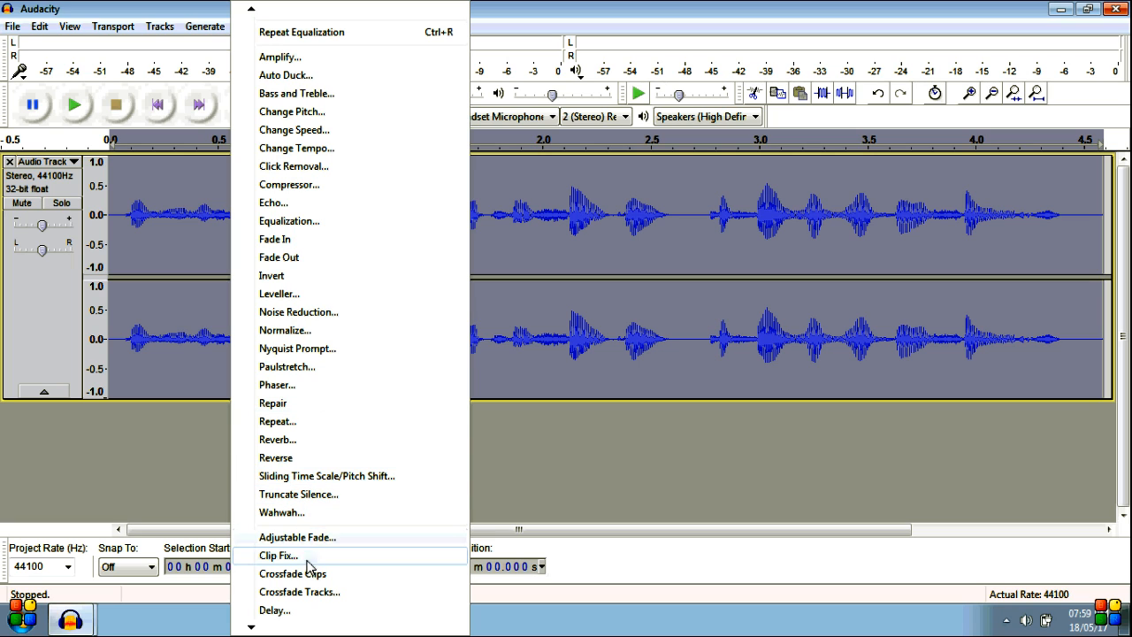
pyautogui.moveTo(289, 628)
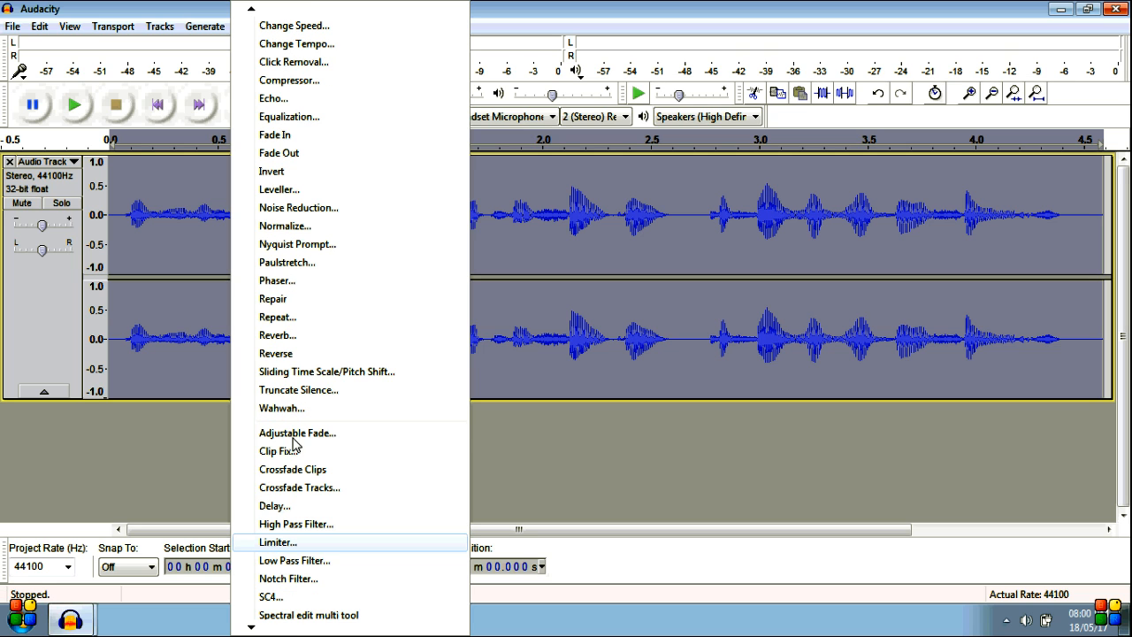
pyautogui.click(303, 229)
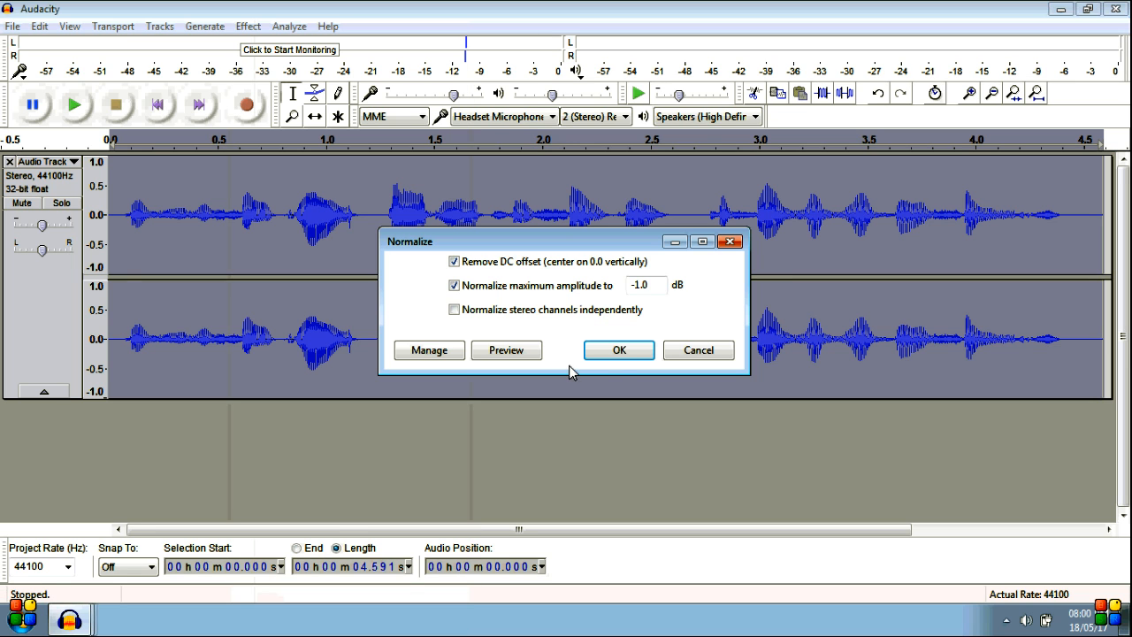
pyautogui.click(617, 354)
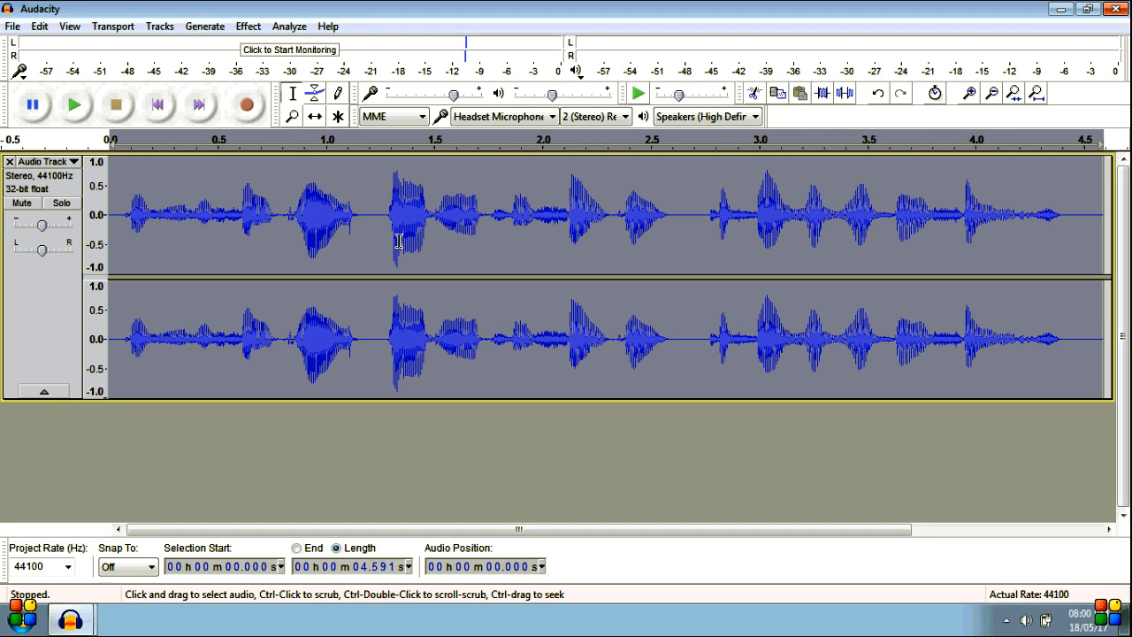
# Step: Apply a Soft Limit limiter at -5.00 dB with 10.00 ms hold and no make-up gain, and compare the waveform before and after
pyautogui.click(249, 26)
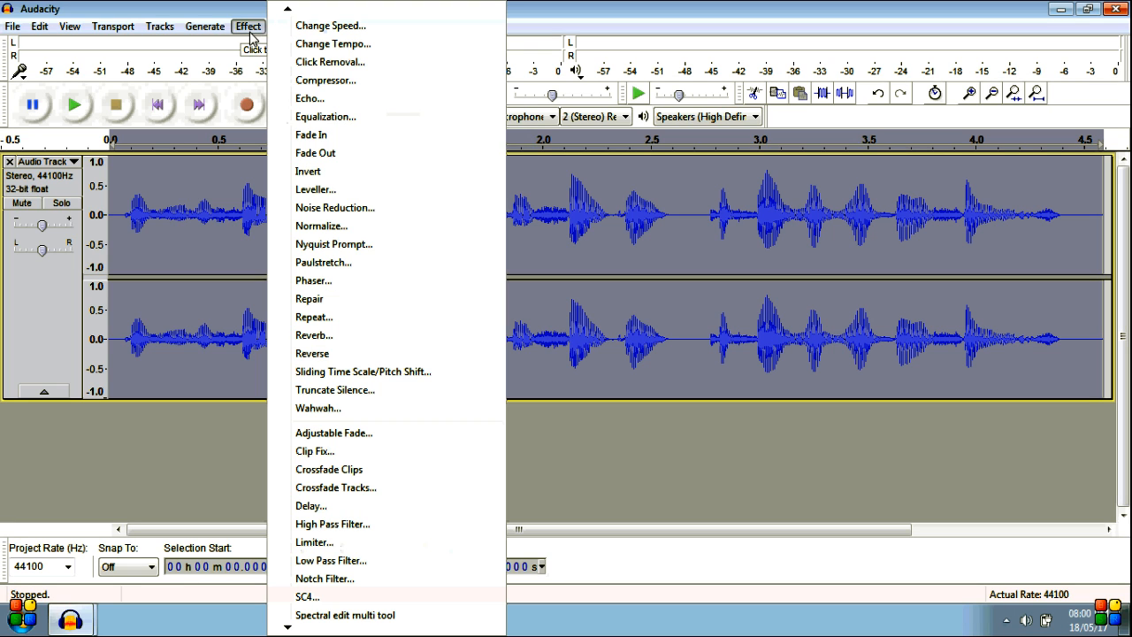
pyautogui.click(328, 542)
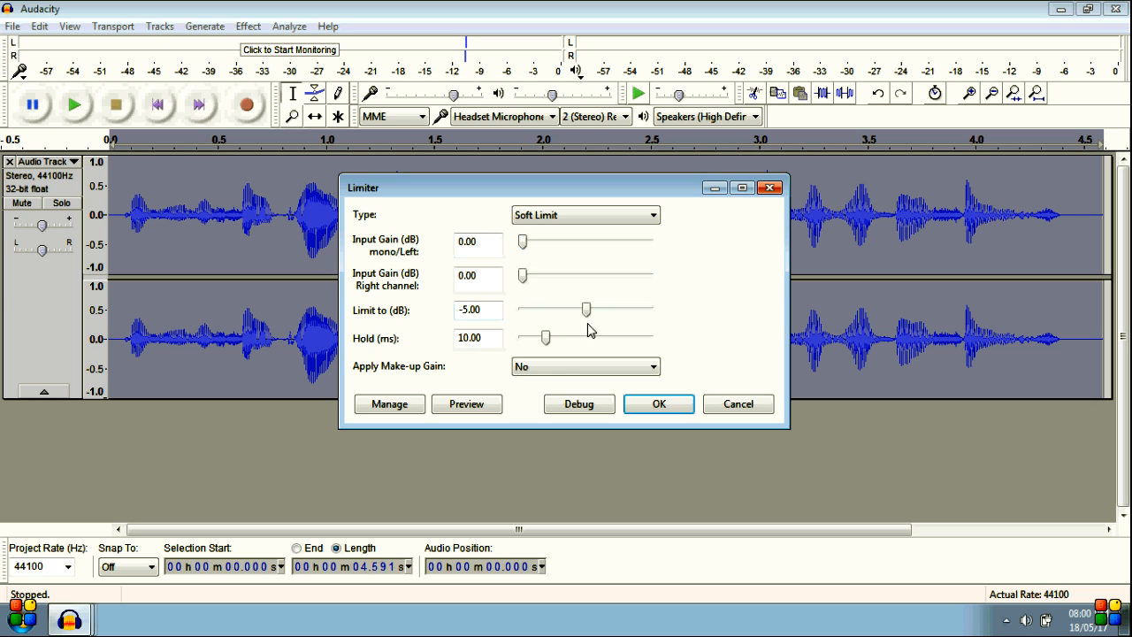
pyautogui.click(558, 217)
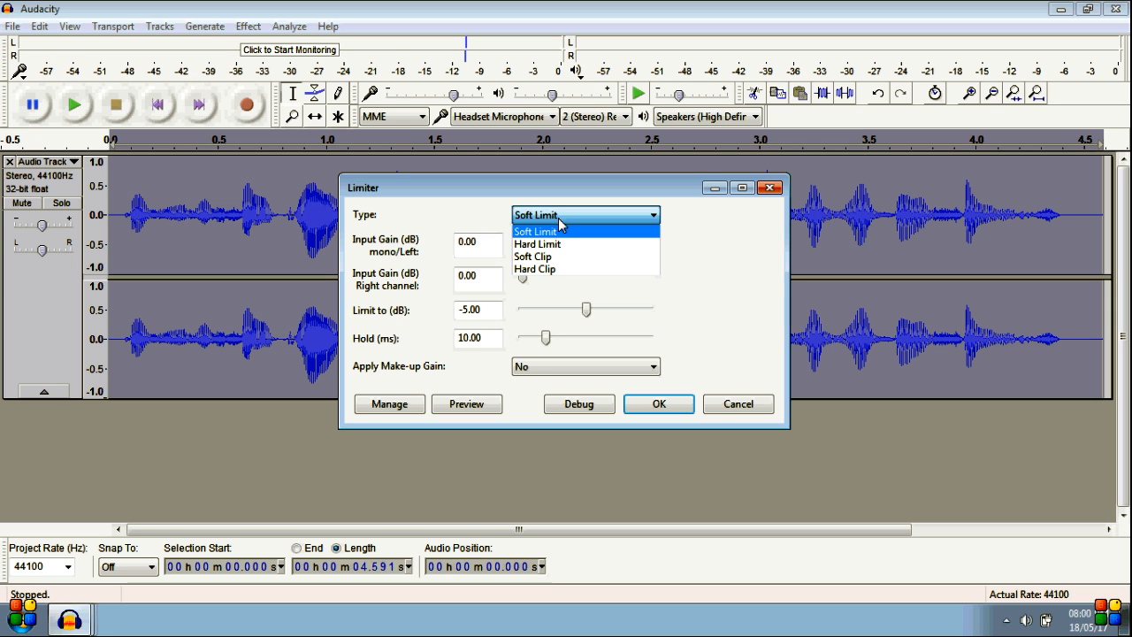
pyautogui.click(558, 218)
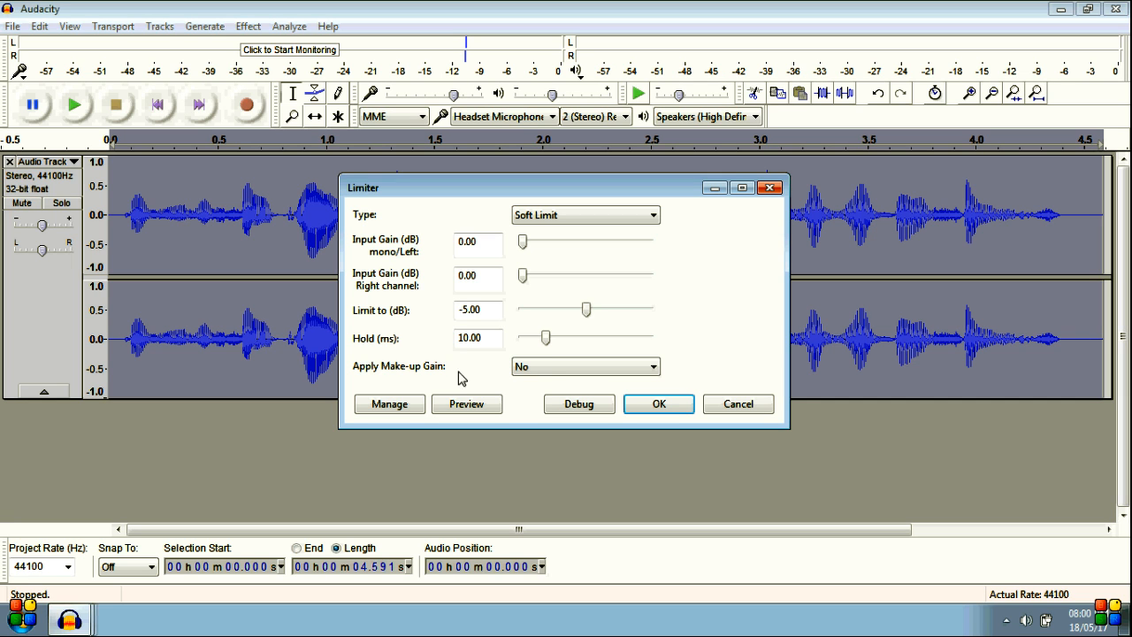
pyautogui.click(675, 404)
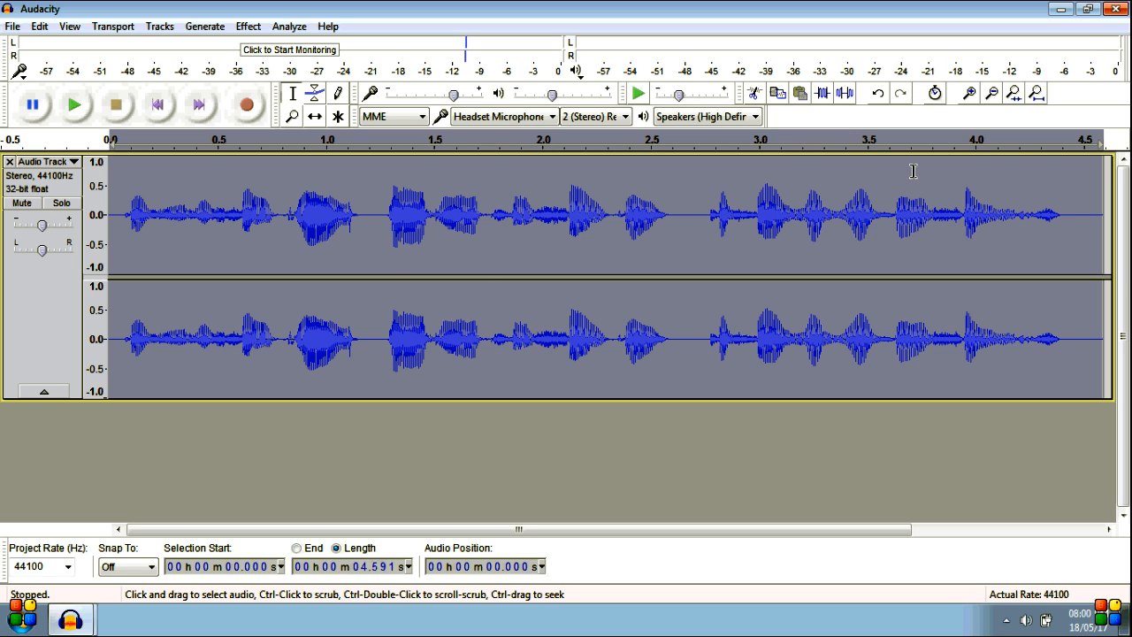
pyautogui.click(879, 95)
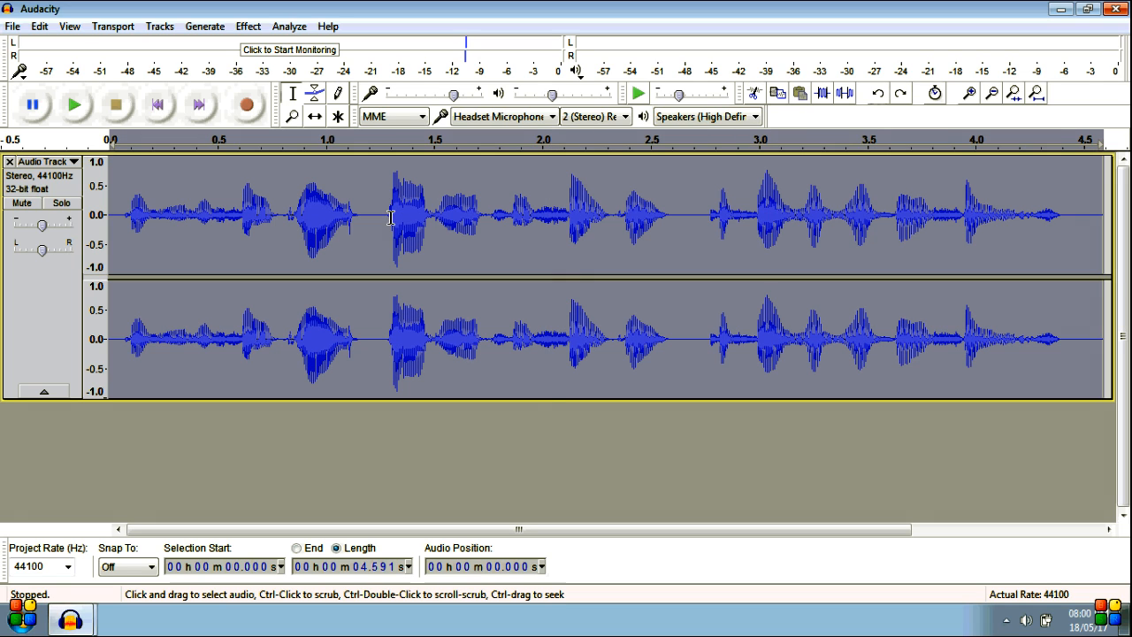
pyautogui.click(900, 95)
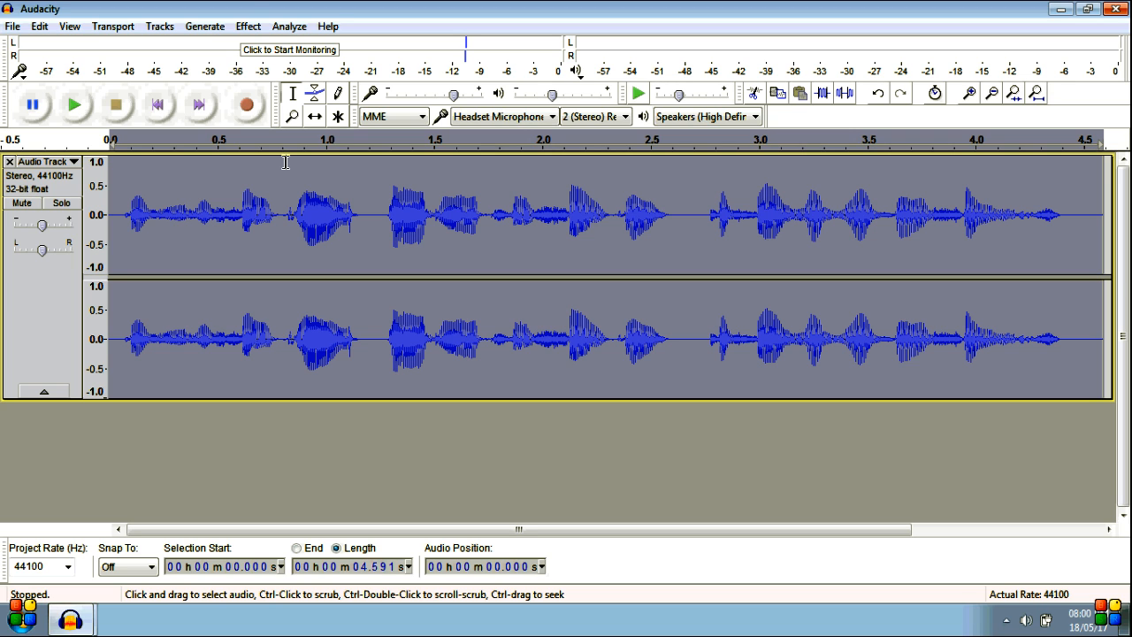
# Step: Normalize the limited track to a maximum amplitude of -1.0 dB with DC offset removal, and play back the result
pyautogui.click(251, 26)
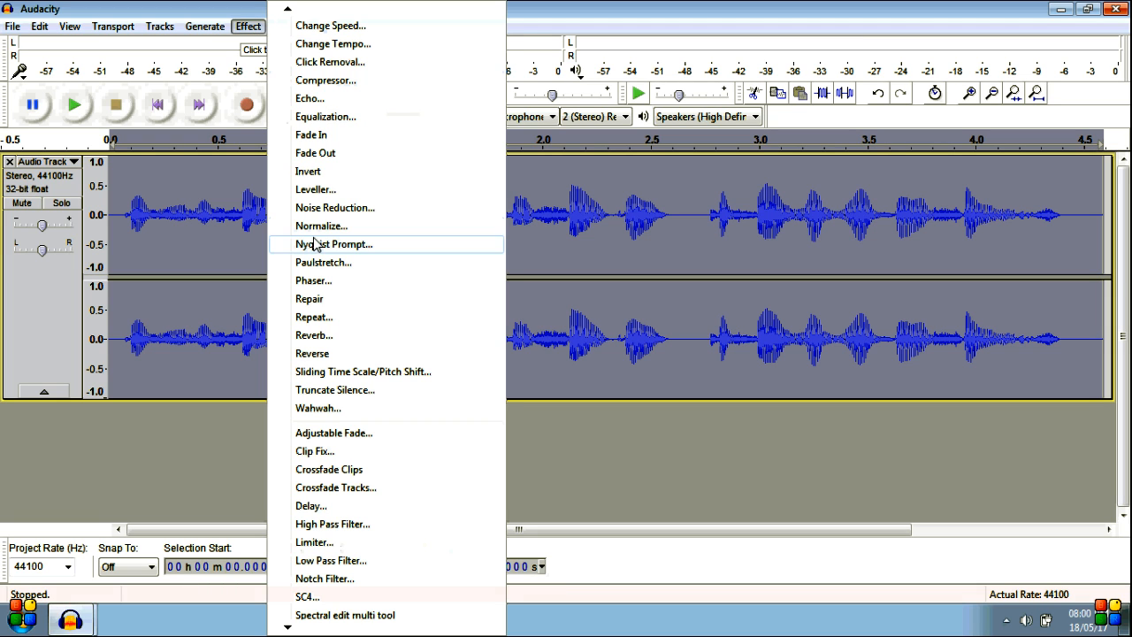
pyautogui.click(320, 227)
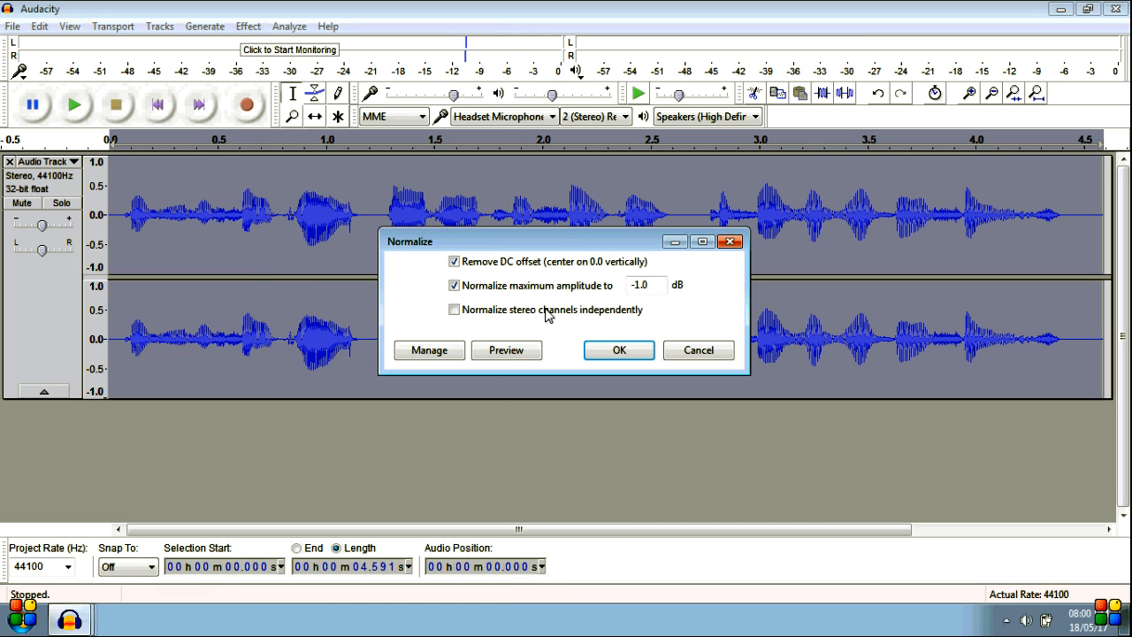
pyautogui.click(617, 349)
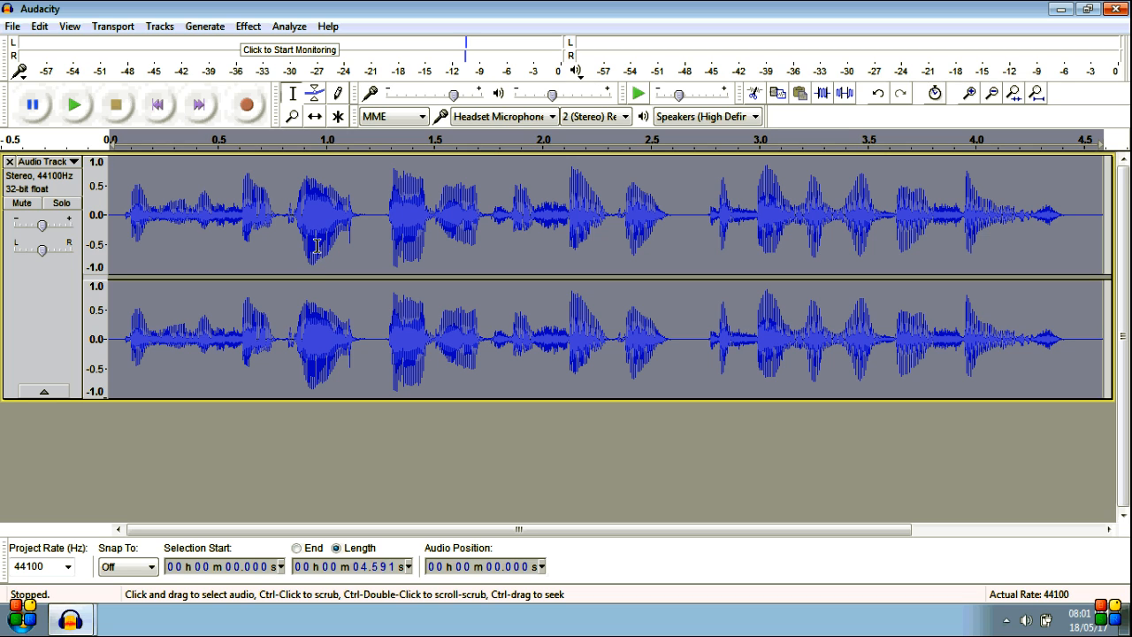
pyautogui.press('space')
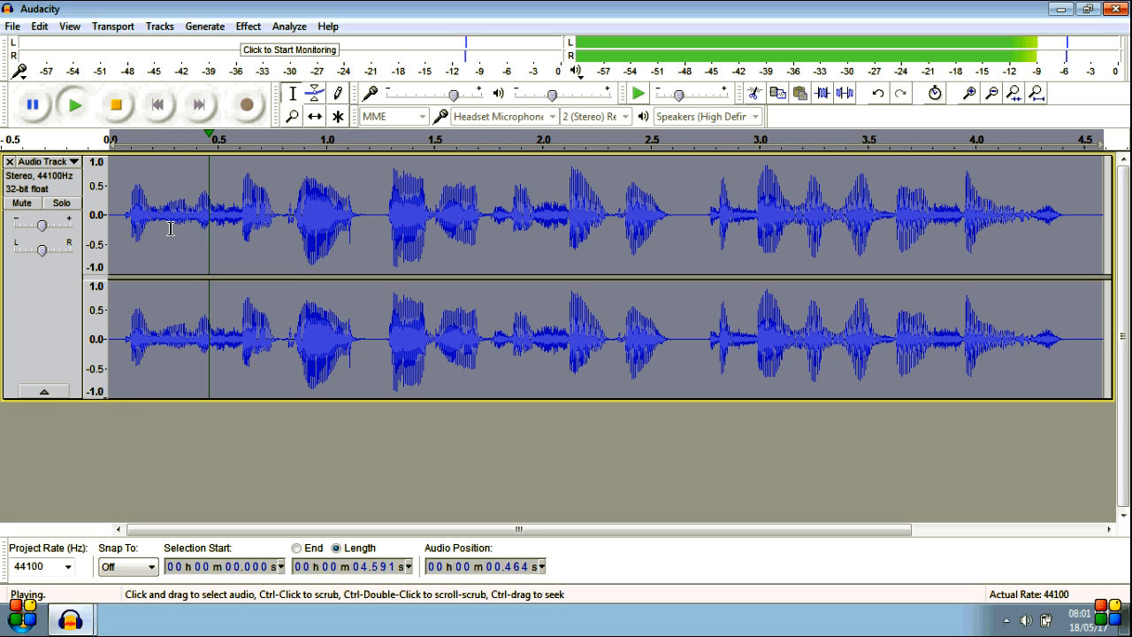